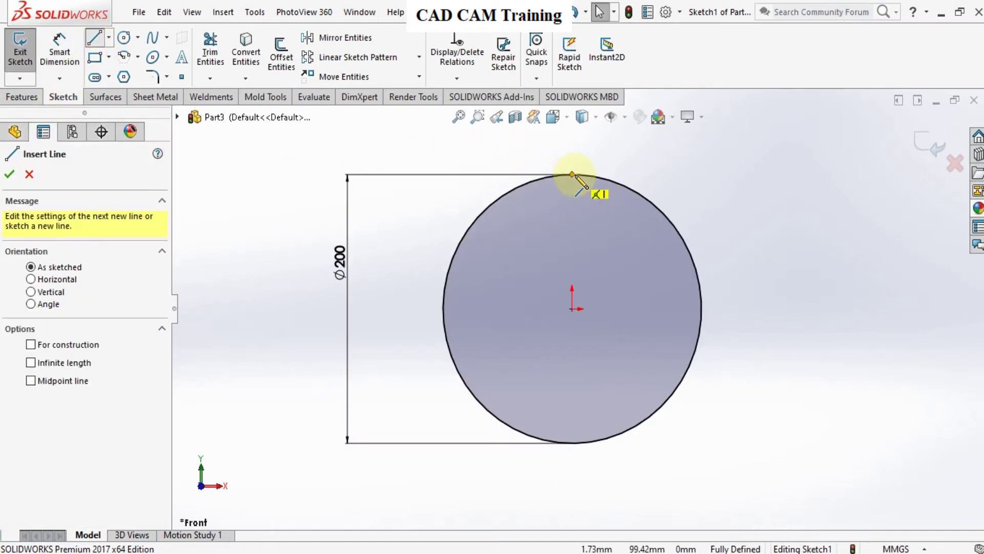
# Draw a vertical line through the circle's centre from its uppermost to its lowermost quadrant point
pyautogui.click(572, 175)
pyautogui.click(572, 443)
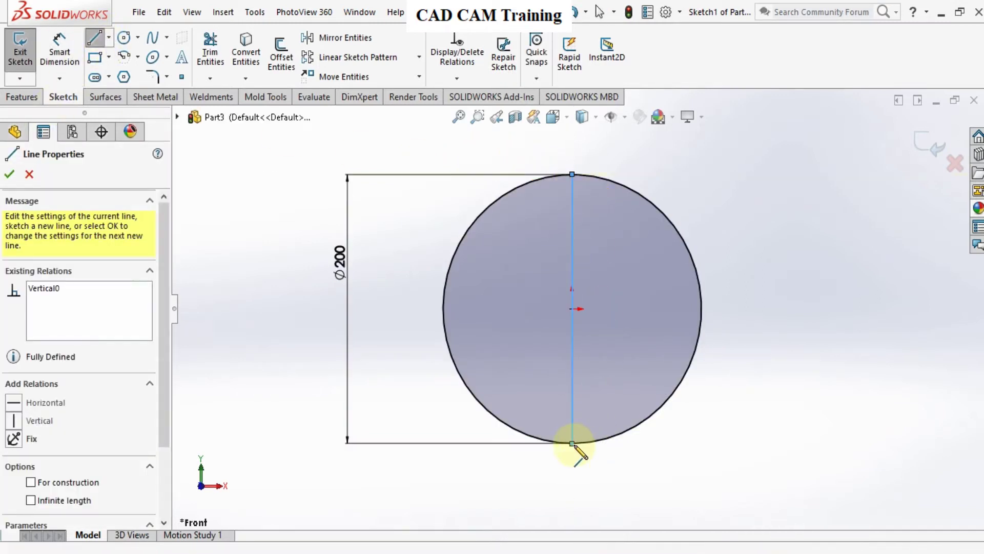
pyautogui.rightClick(574, 441)
pyautogui.click(594, 405)
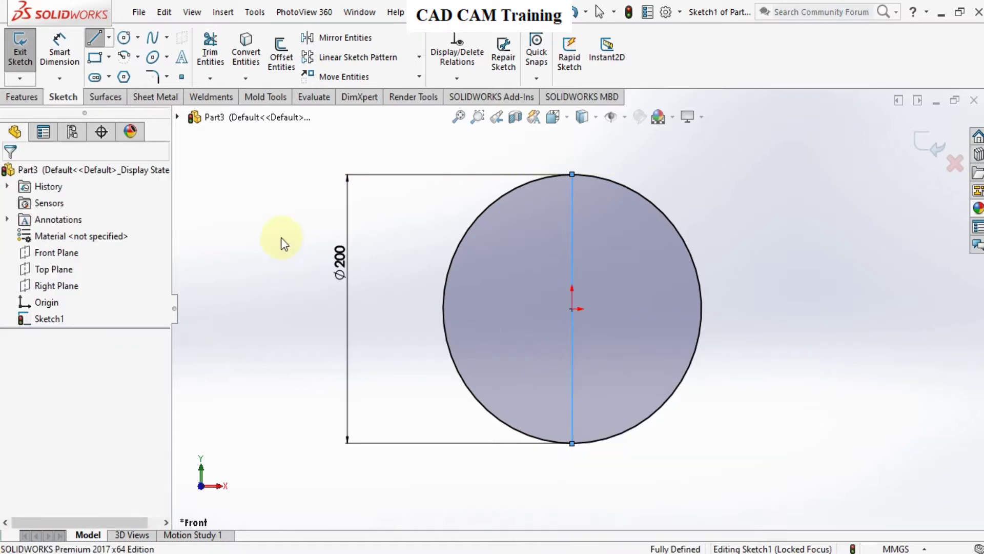
# Trim away the circle's right half with Power trim, leaving a closed half-circle profile
pyautogui.click(219, 66)
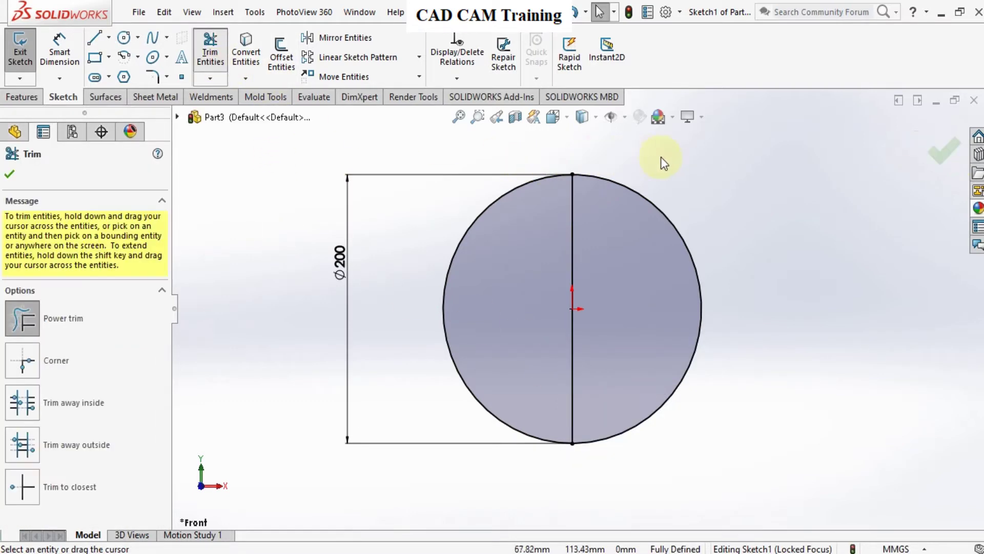
pyautogui.moveTo(660, 157); pyautogui.dragTo(634, 275)
pyautogui.click(9, 174)
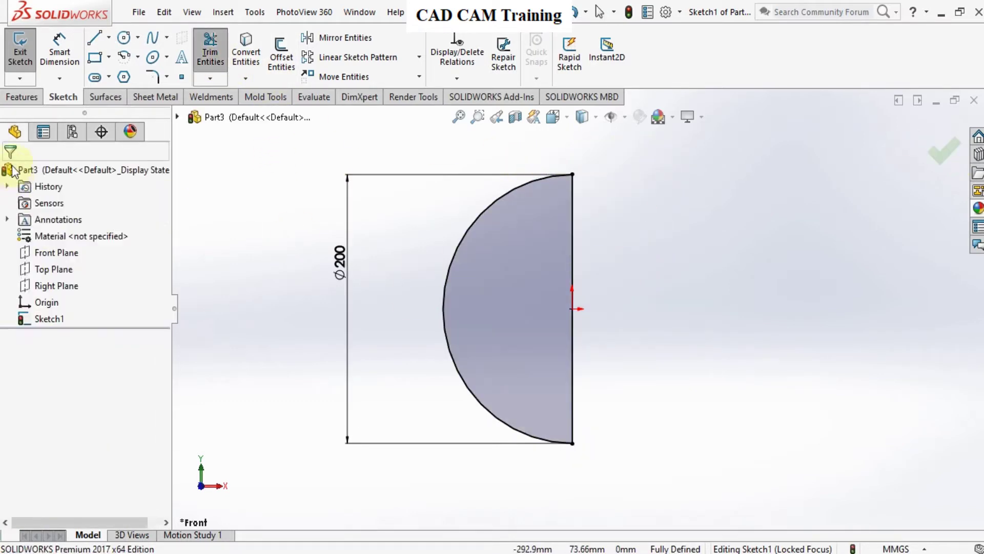
# Revolve the half-circle profile 360 degrees about its vertical line to form a solid sphere
pyautogui.click(21, 96)
pyautogui.click(71, 59)
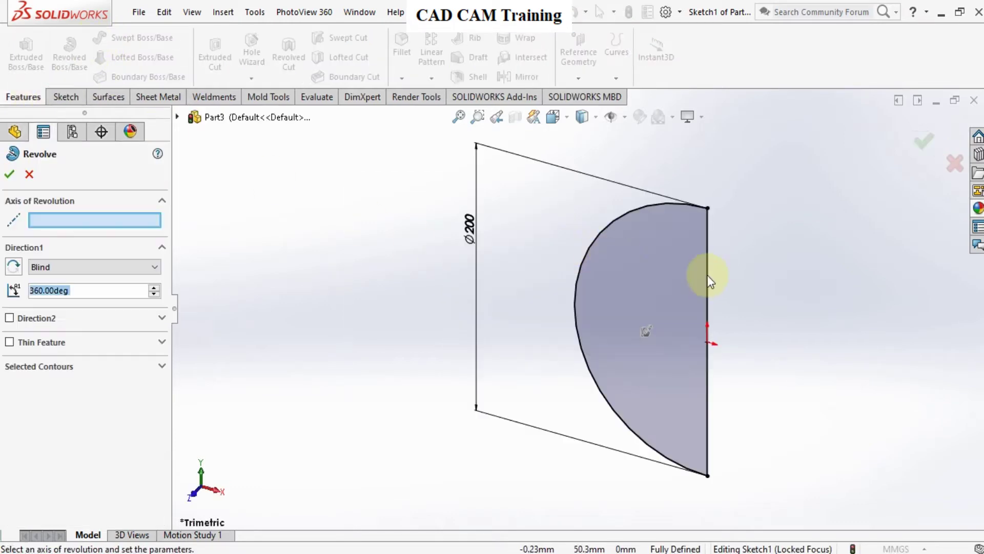
pyautogui.click(707, 274)
pyautogui.click(9, 174)
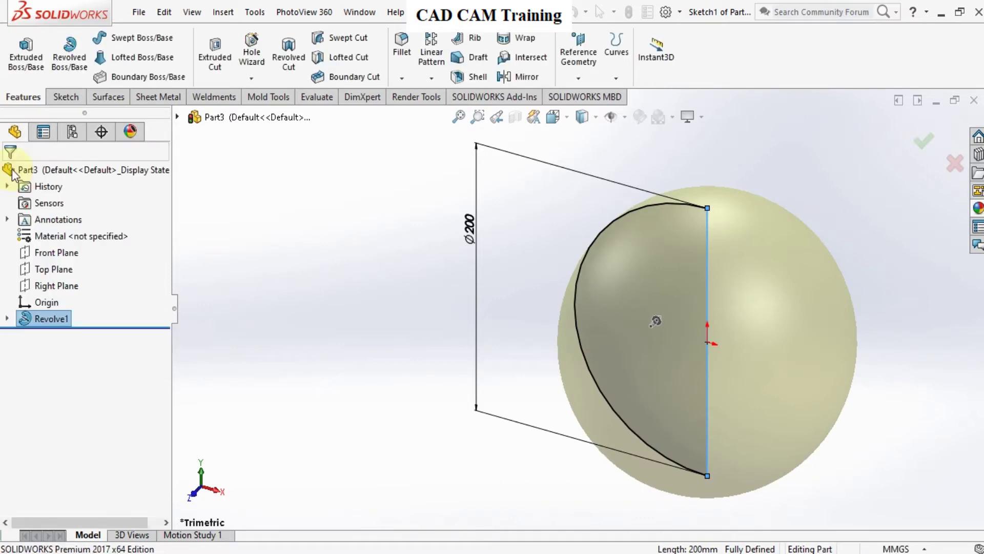
# Sketch a circle of about 91 mm radius on the Front Plane, centred on the sphere's topmost point
pyautogui.click(33, 252)
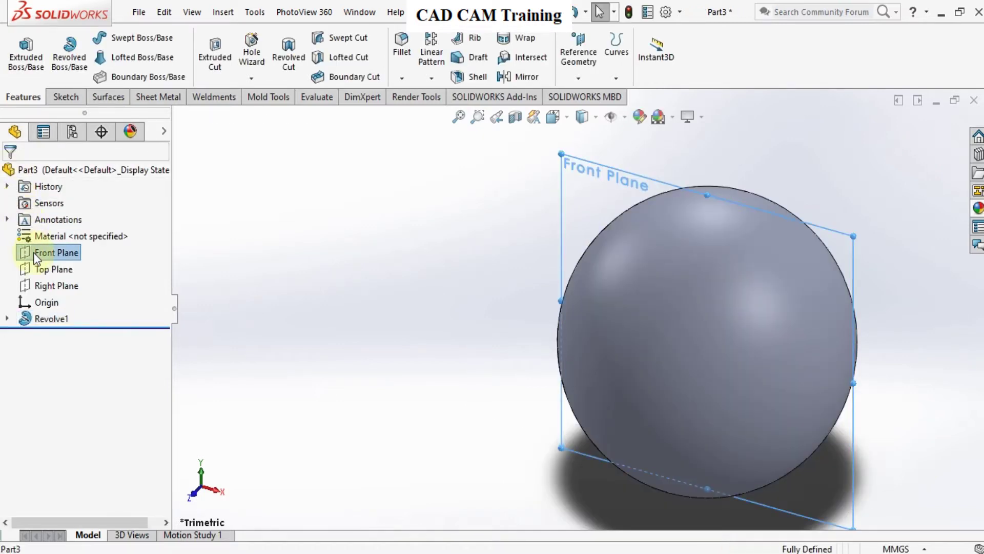
pyautogui.rightClick(33, 252)
pyautogui.click(45, 236)
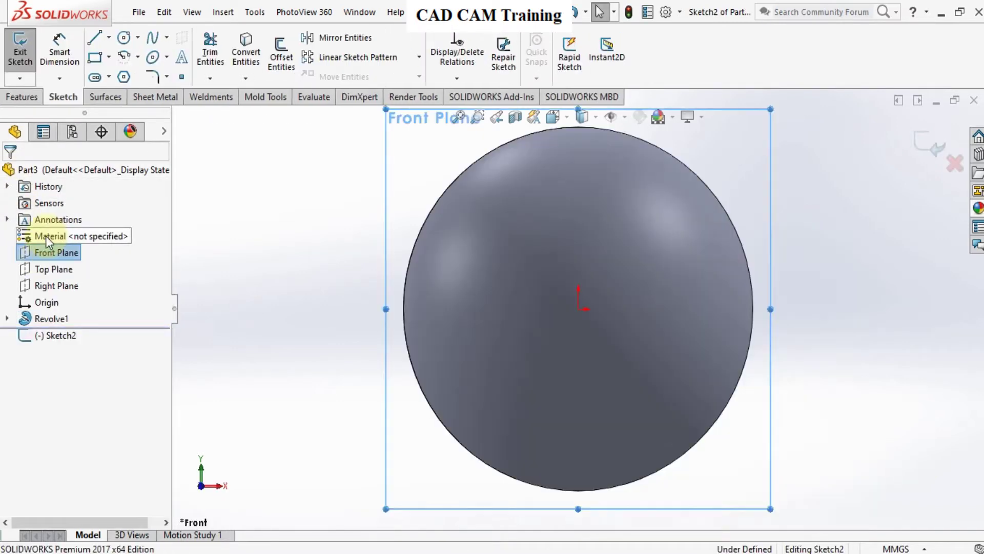
pyautogui.click(130, 43)
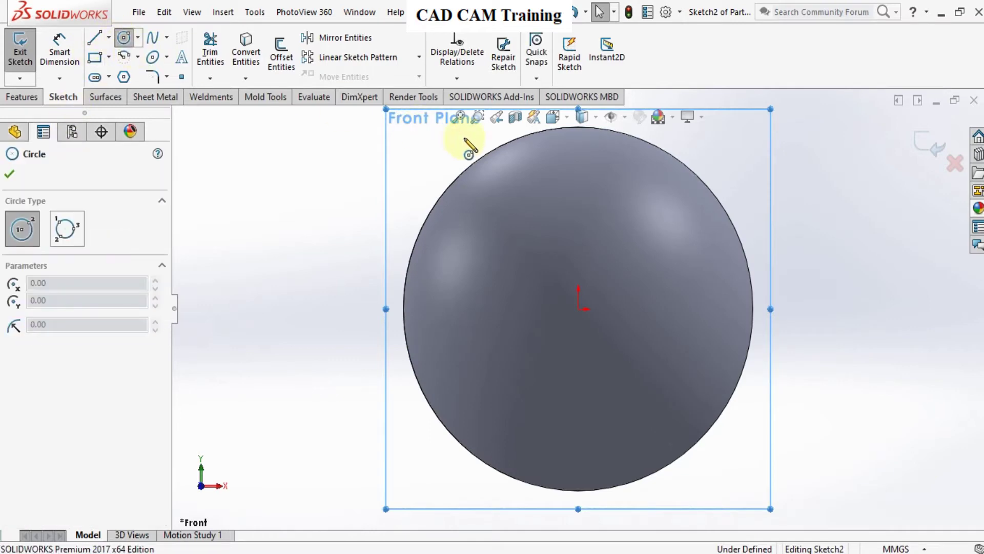
pyautogui.click(578, 127)
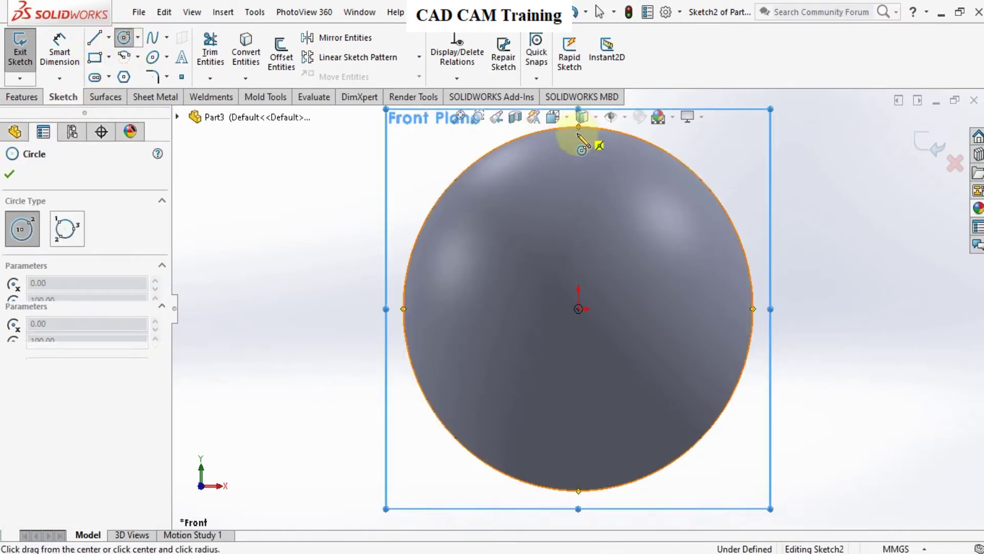
pyautogui.click(579, 294)
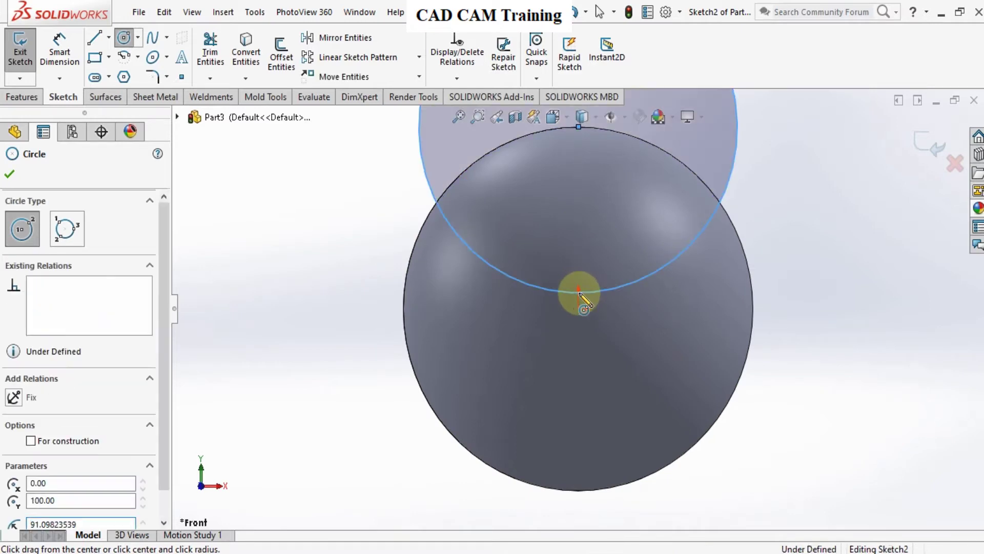
pyautogui.rightClick(586, 301)
pyautogui.click(588, 301)
pyautogui.scroll(3, 574, 257)
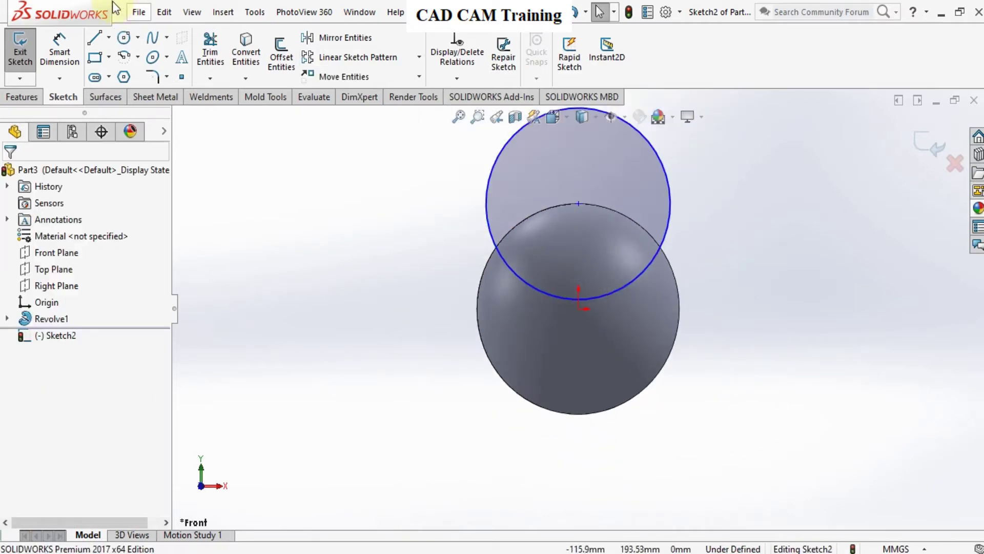
# Offset the circle 15 mm bi-directionally to create one concentric circle outside and one inside
pyautogui.click(267, 54)
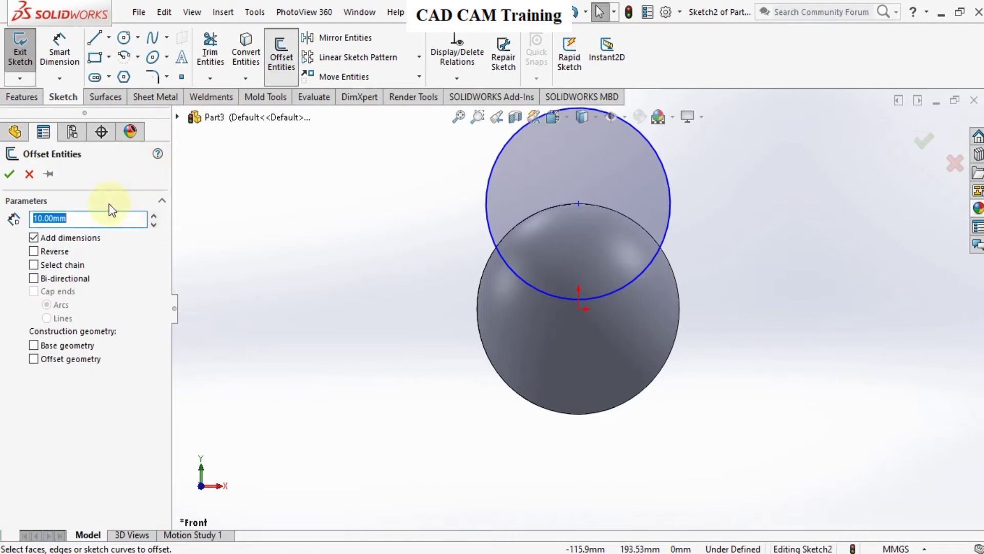
pyautogui.write('15')
pyautogui.press('Return')
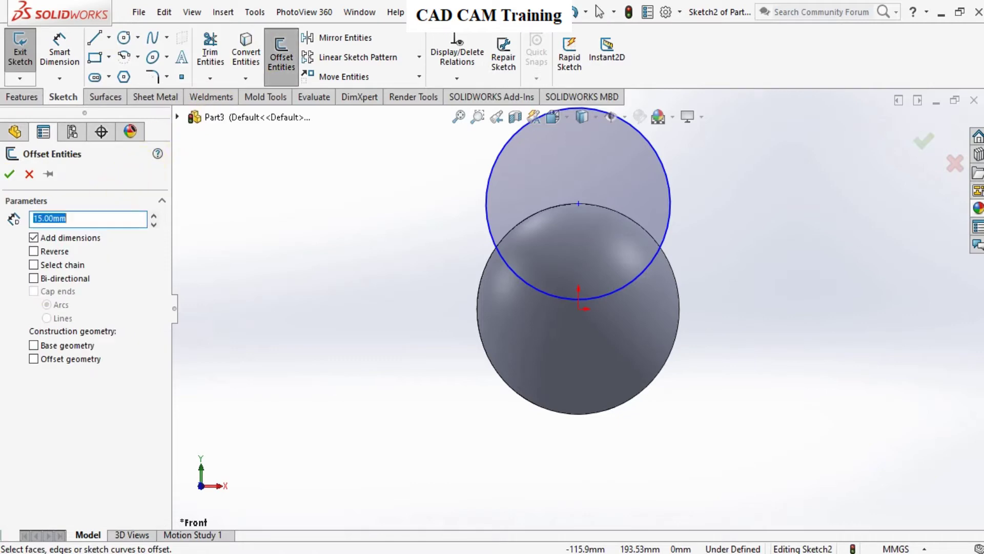
pyautogui.click(59, 277)
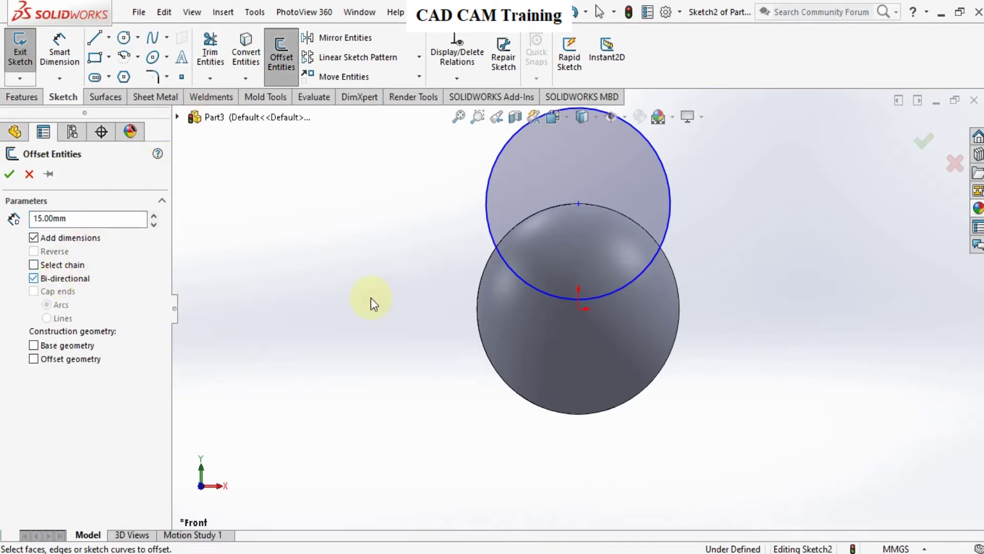
pyautogui.click(520, 280)
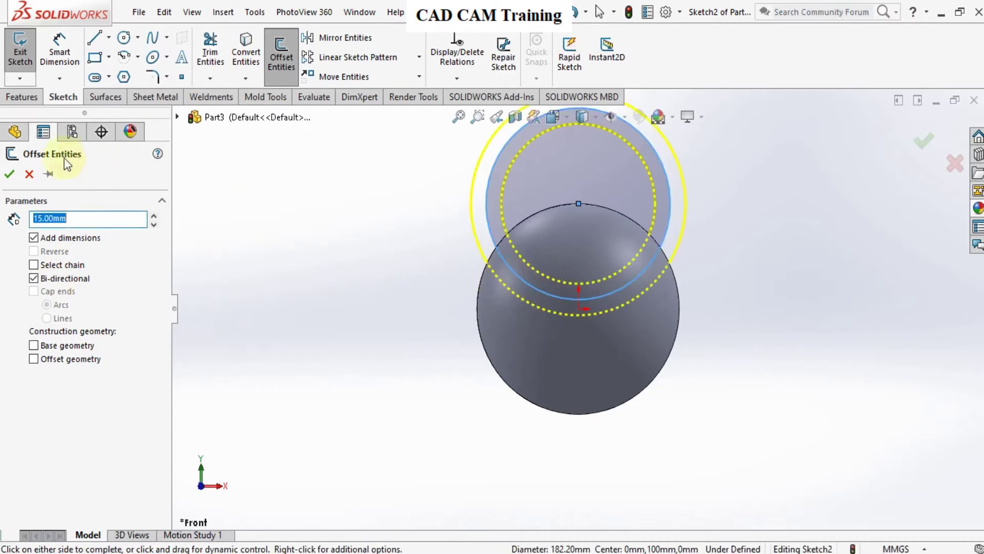
pyautogui.click(8, 173)
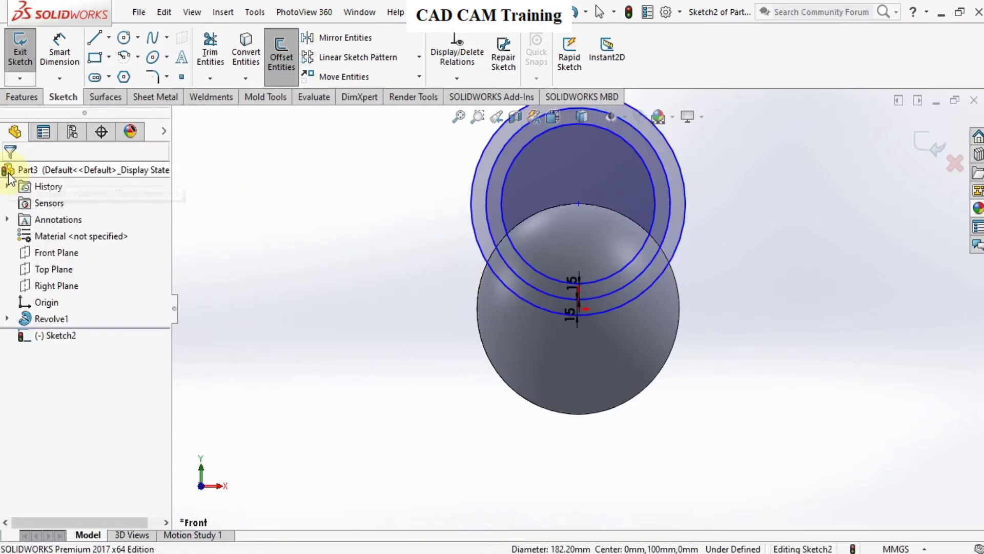
# Add three more concentric circles by offsetting the outermost circle outward 15 mm each time
pyautogui.click(281, 57)
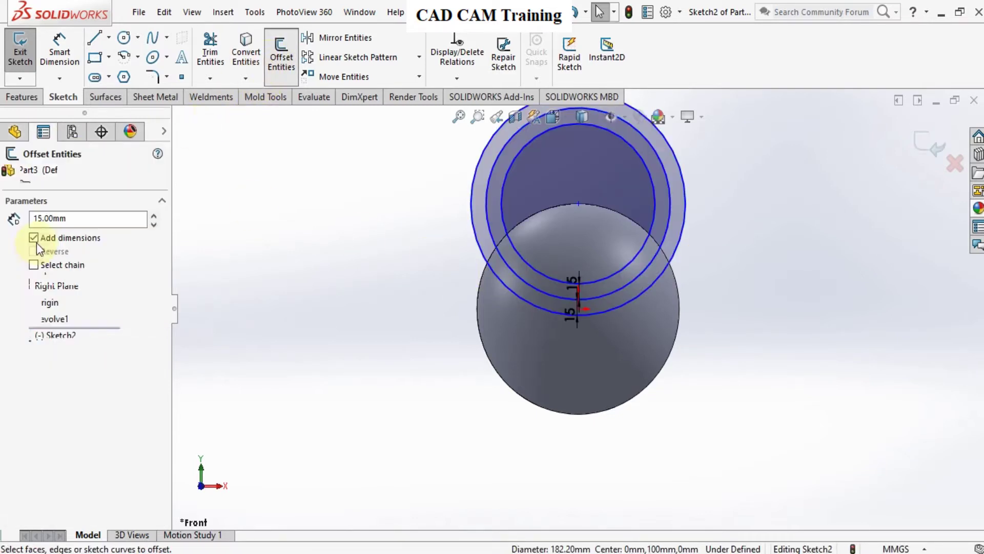
pyautogui.click(509, 289)
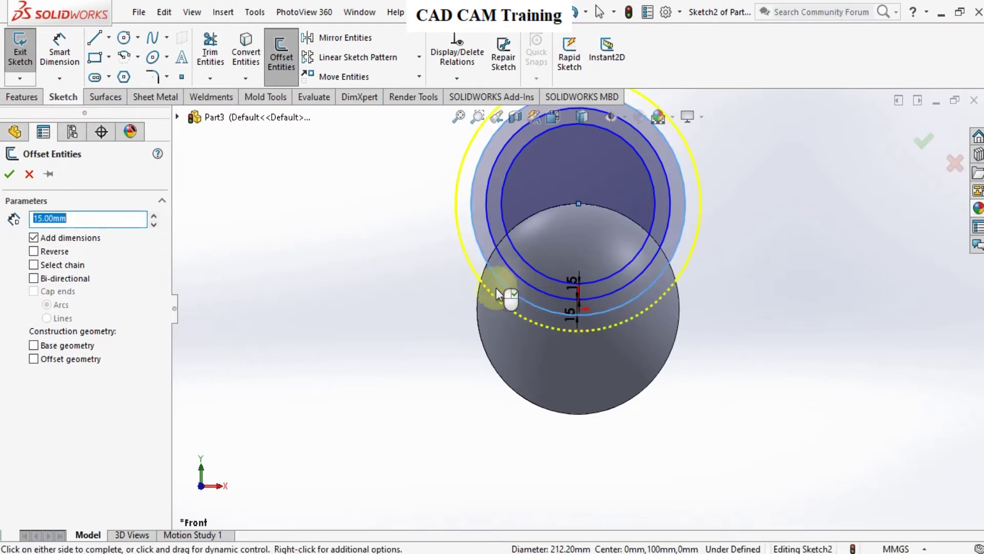
pyautogui.click(8, 173)
pyautogui.click(281, 56)
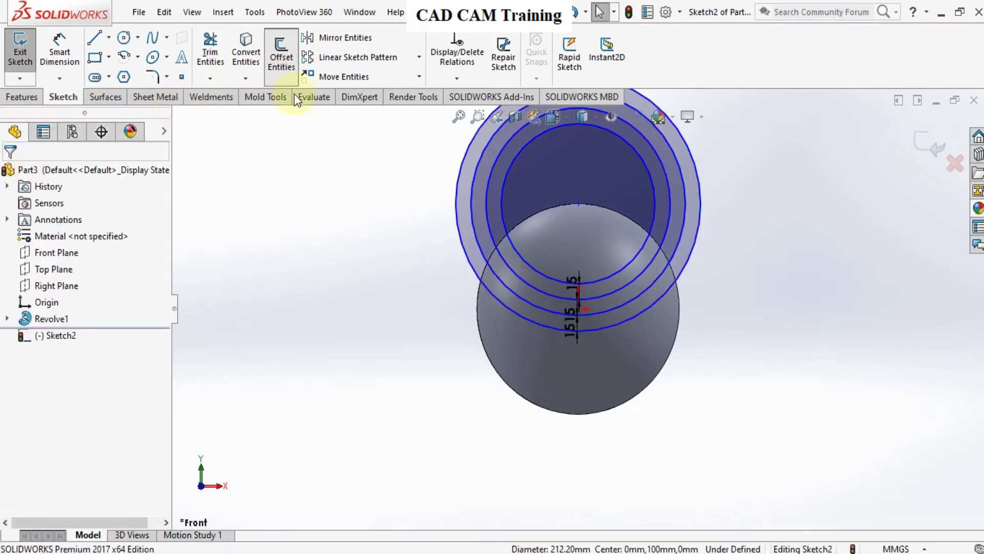
pyautogui.click(499, 300)
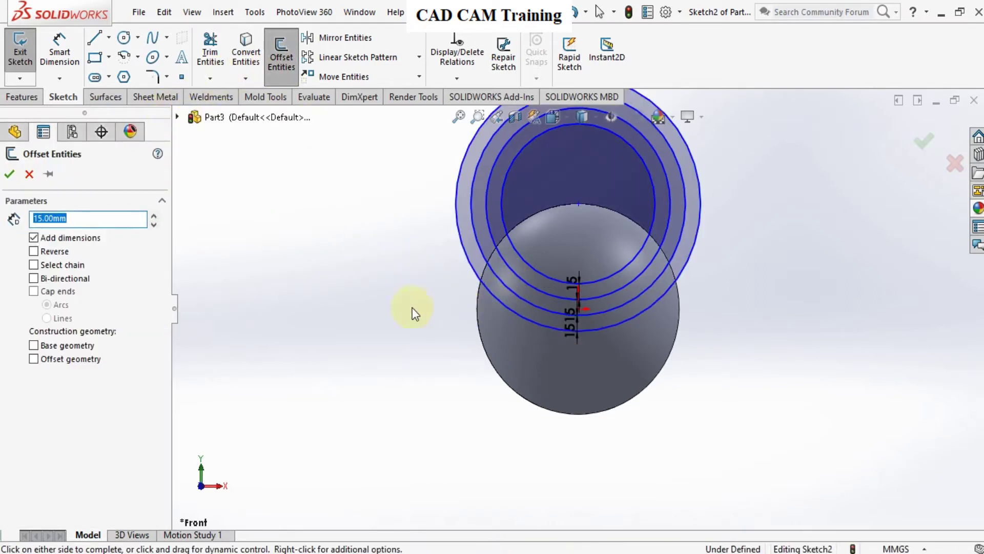
pyautogui.click(9, 173)
pyautogui.click(282, 59)
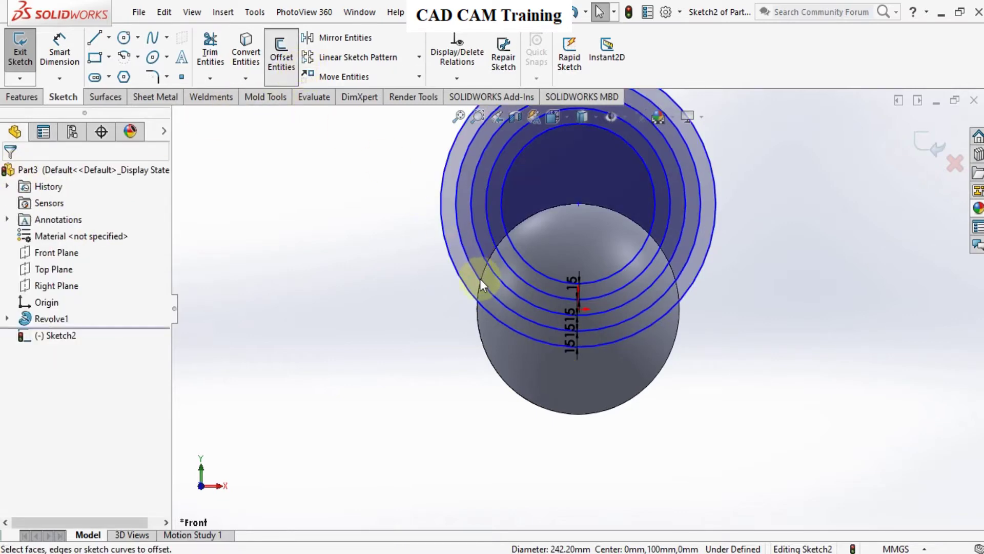
pyautogui.click(479, 306)
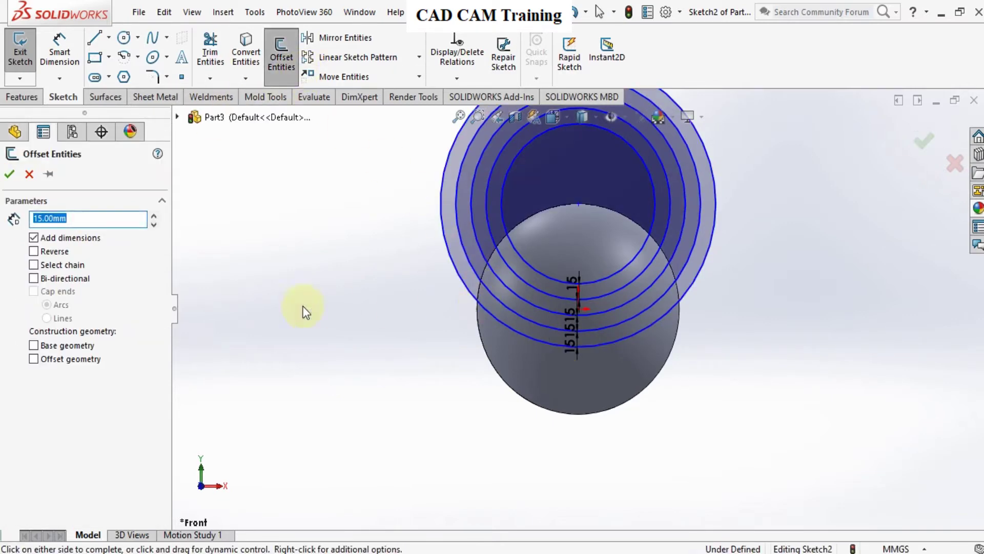
pyautogui.click(8, 173)
# Offset the outermost circle outward by 15 mm another three times, reaching close to the sphere's lowest point
pyautogui.click(285, 72)
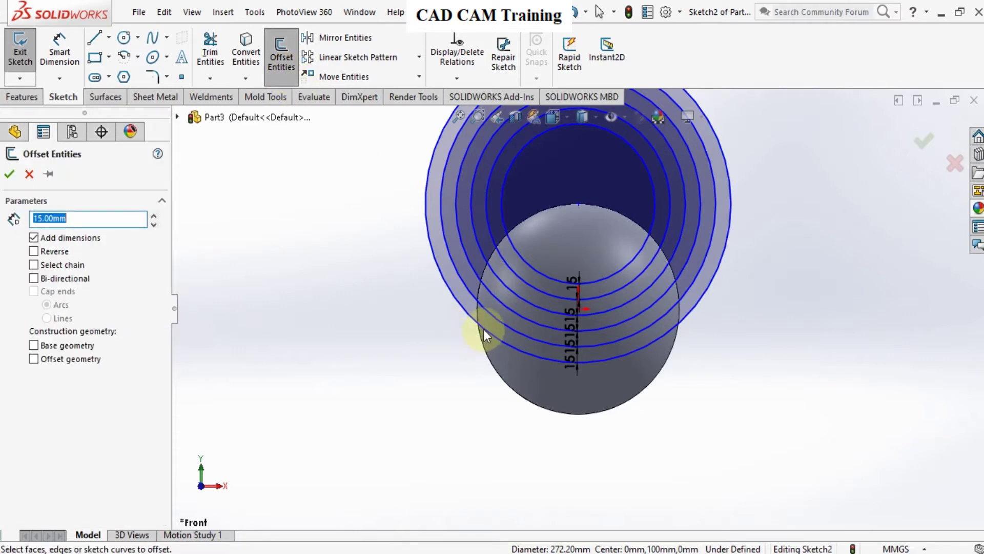
pyautogui.click(484, 329)
pyautogui.click(9, 174)
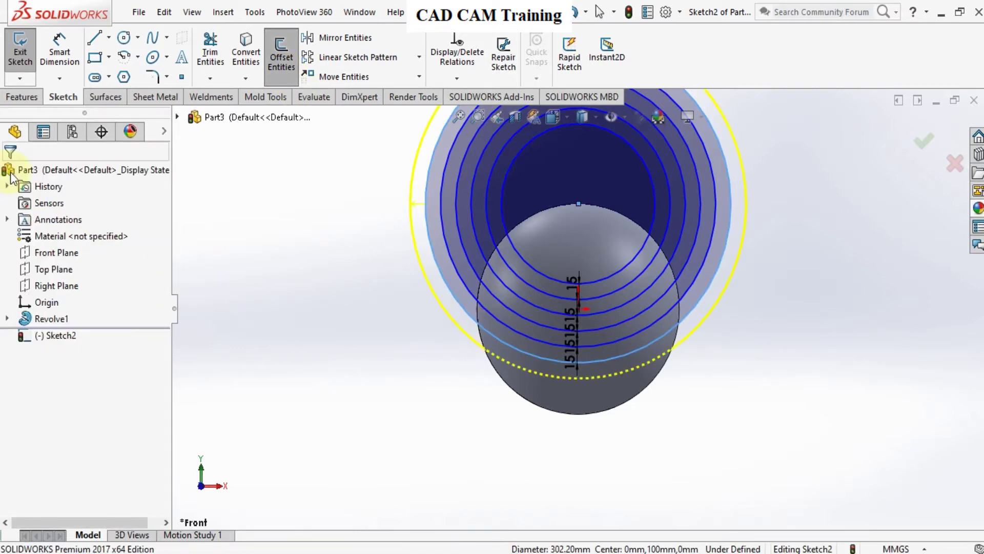
pyautogui.click(282, 56)
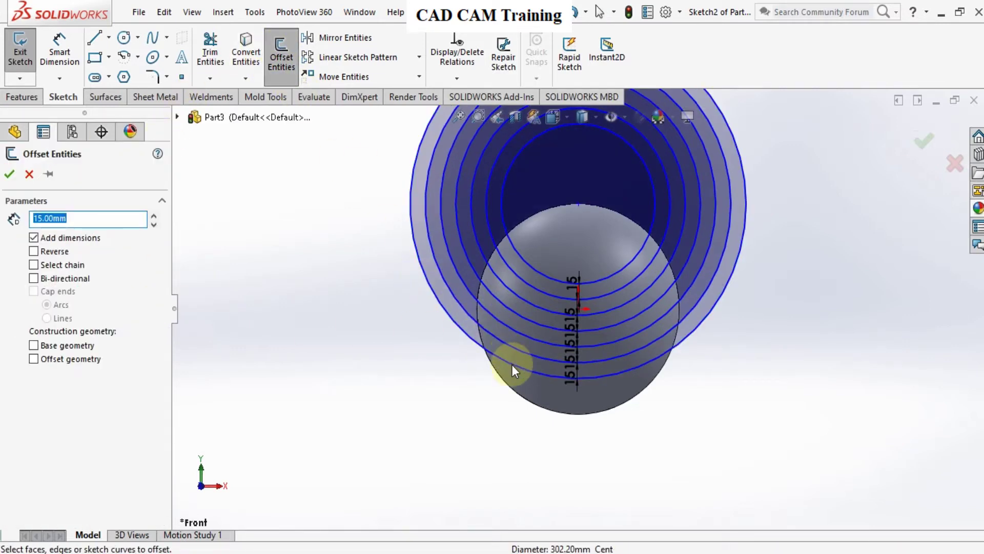
pyautogui.click(512, 365)
pyautogui.click(9, 174)
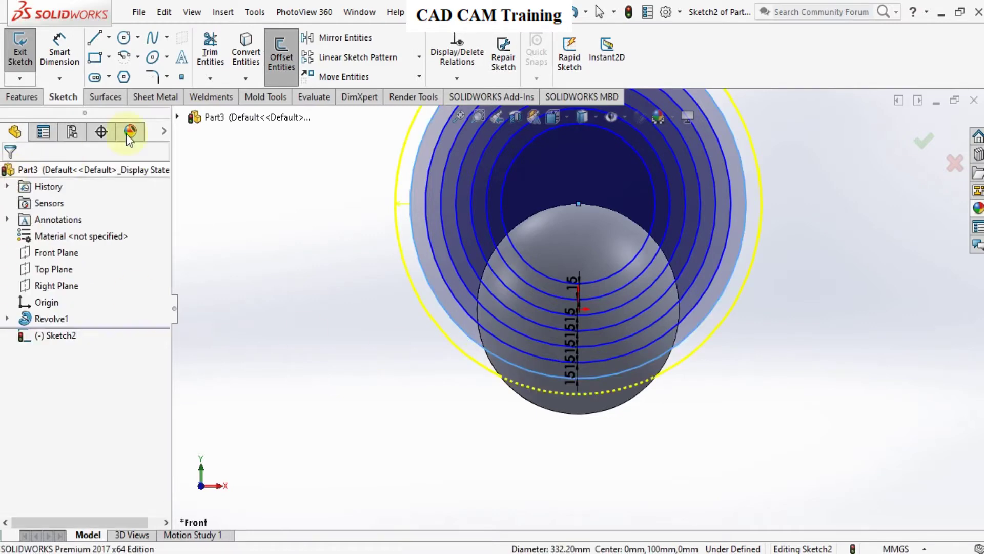
pyautogui.click(288, 53)
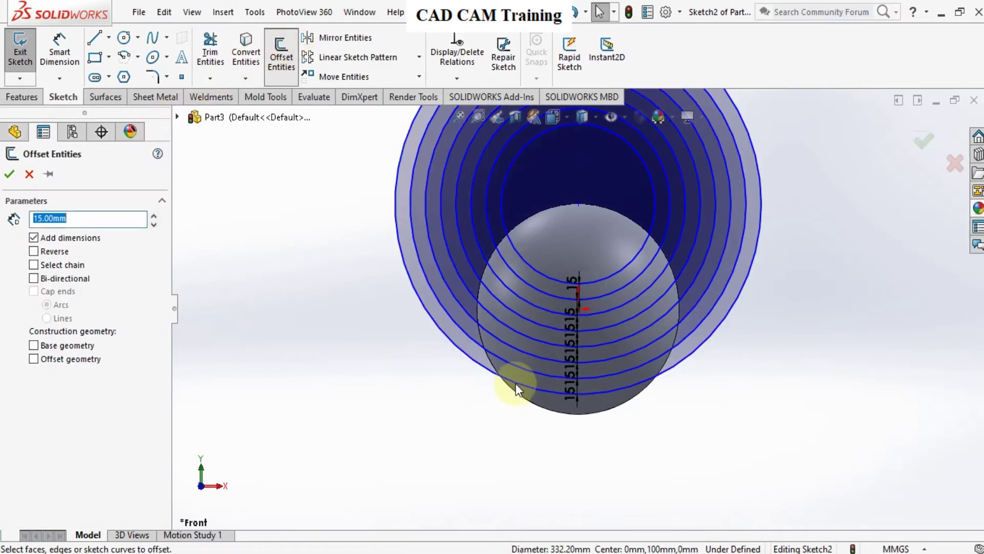
pyautogui.click(508, 384)
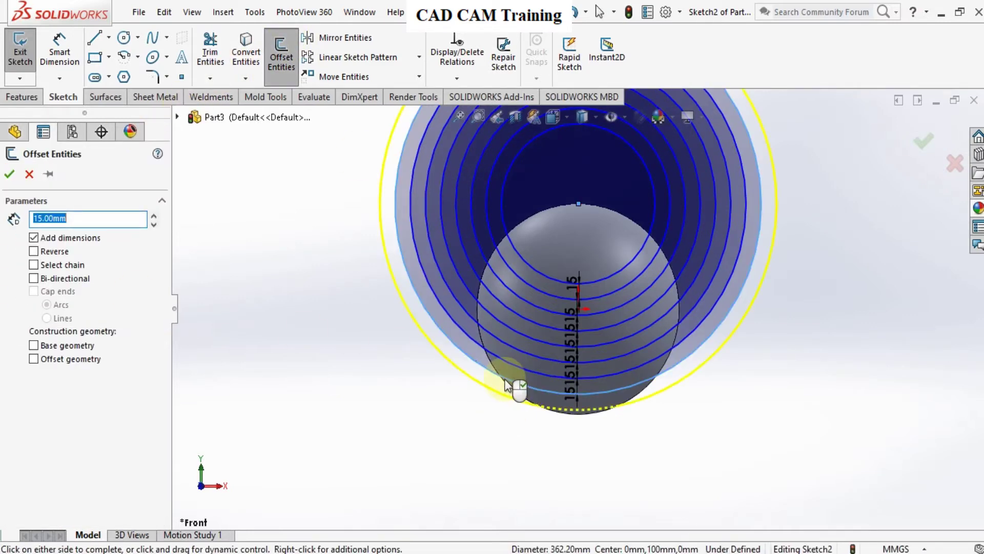
pyautogui.click(10, 175)
# Add two smaller concentric circles by offsetting the innermost circle inward 15 mm each time with the direction reversed
pyautogui.click(281, 69)
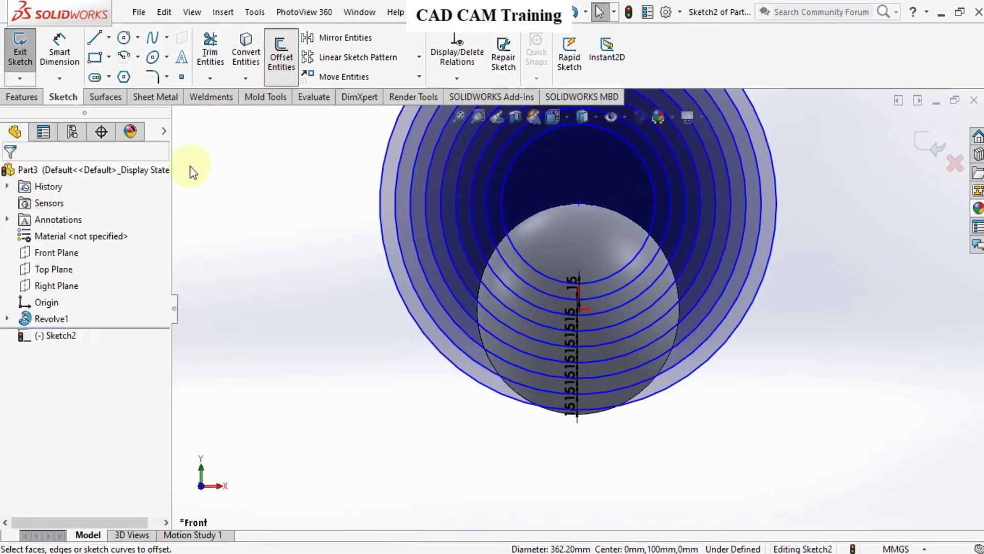
pyautogui.click(523, 259)
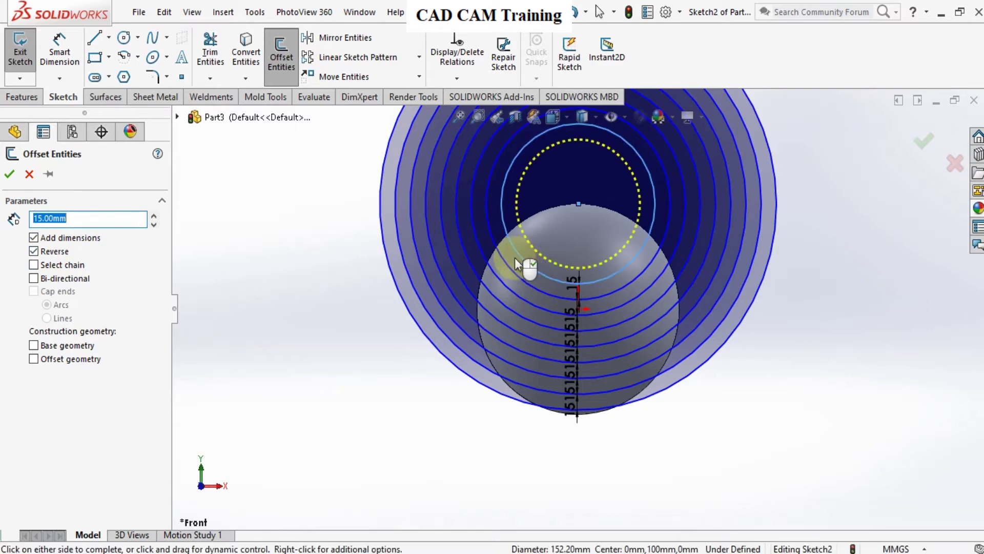
pyautogui.click(10, 176)
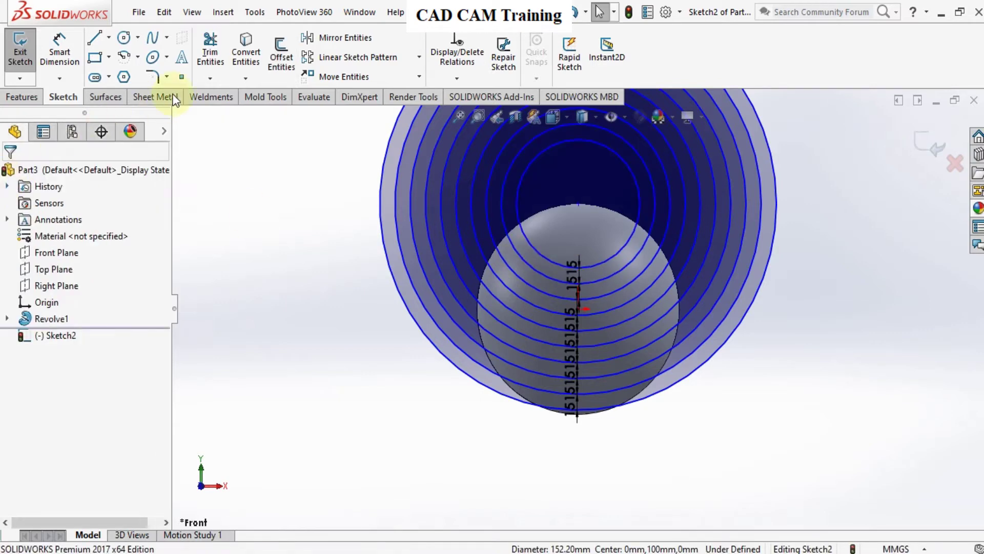
pyautogui.click(268, 67)
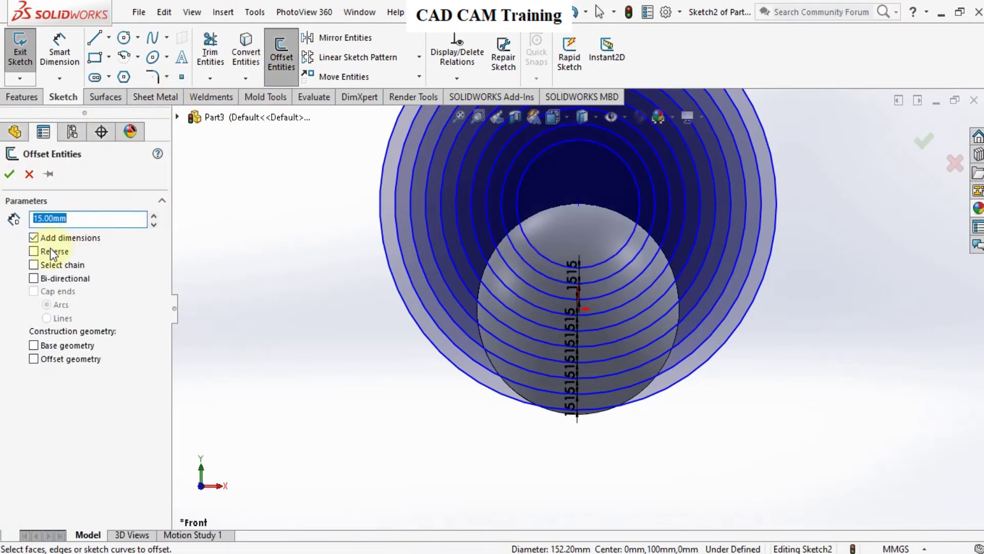
pyautogui.click(522, 224)
pyautogui.click(10, 174)
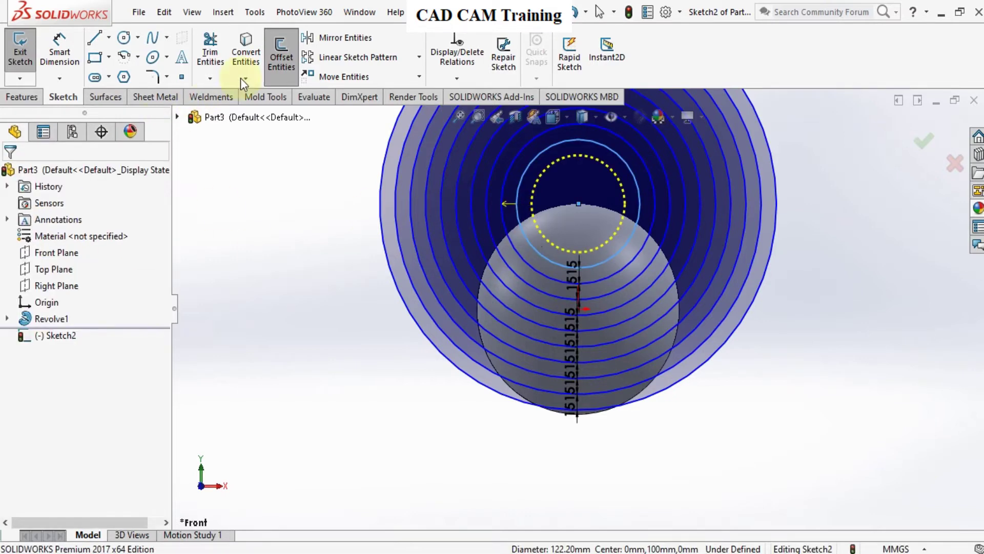
# Offset the current innermost circle inward by 15 mm, with the direction reversed, to add the smallest concentric circle
pyautogui.click(281, 59)
pyautogui.click(34, 252)
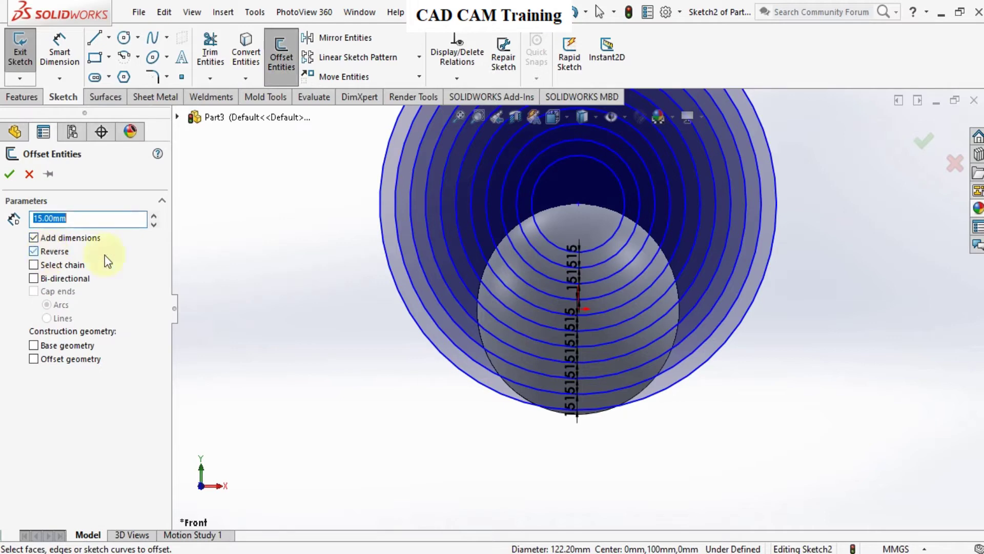
pyautogui.click(540, 229)
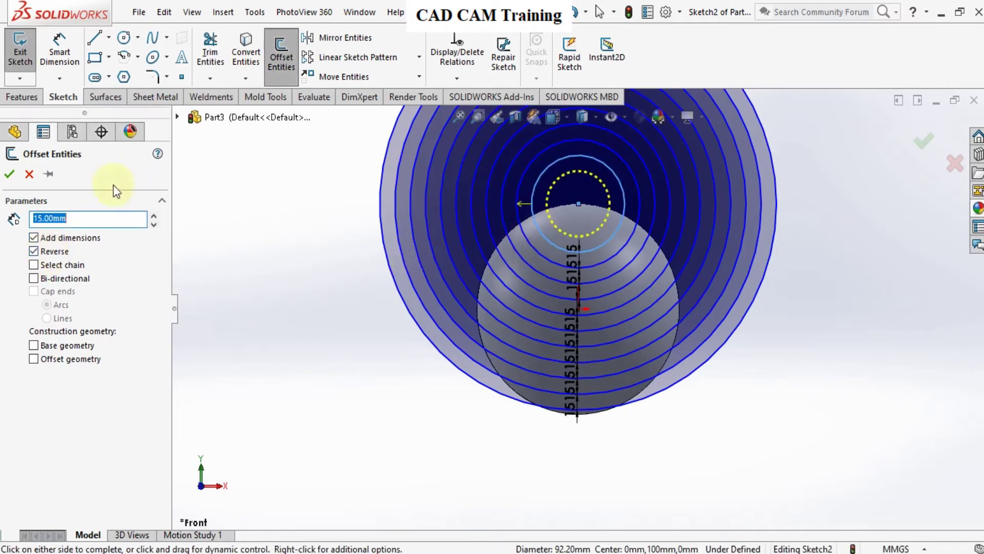
pyautogui.click(10, 174)
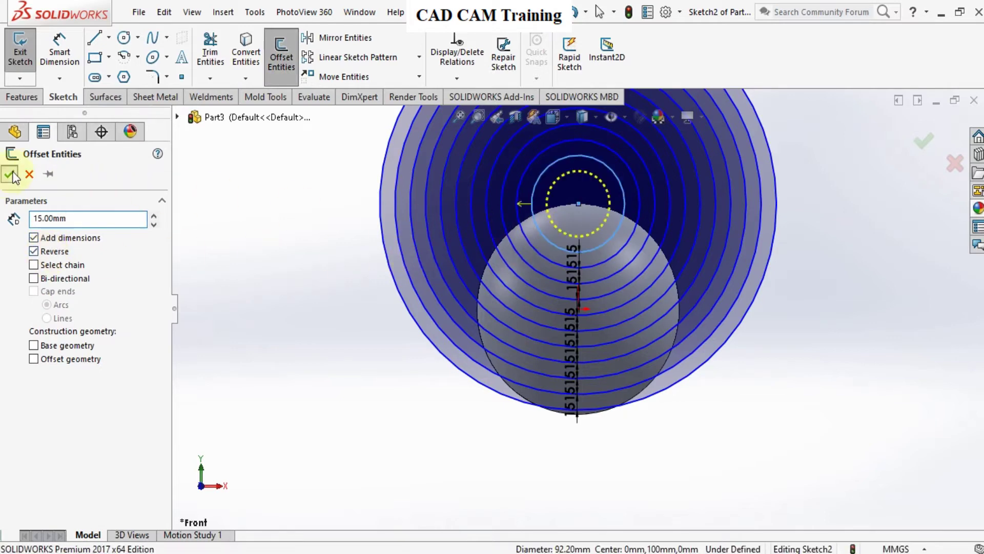
# Create a projection split line that projects the concentric-circle sketch onto the sphere's face
pyautogui.click(21, 94)
pyautogui.scroll(3, 629, 189)
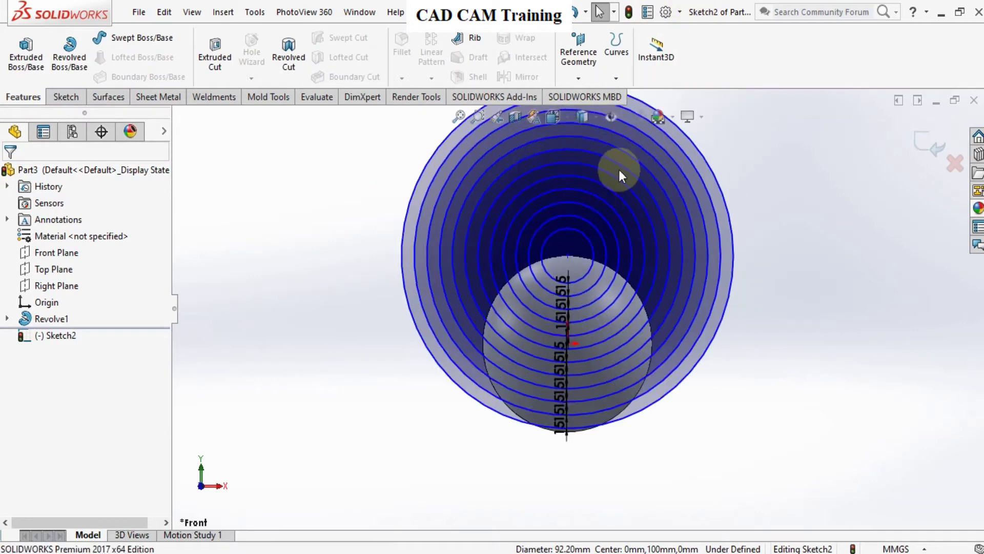
pyautogui.scroll(-2, 614, 161)
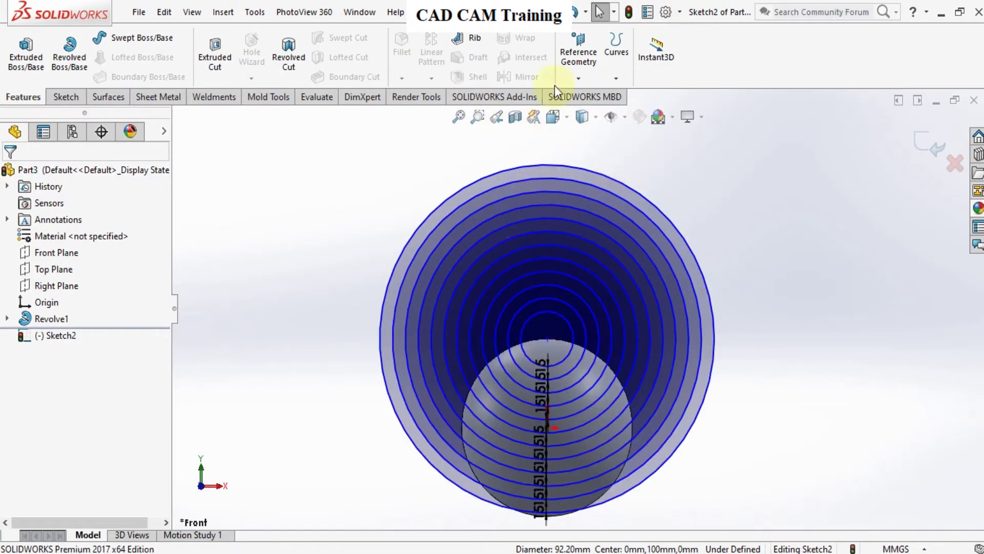
pyautogui.click(617, 77)
pyautogui.click(621, 92)
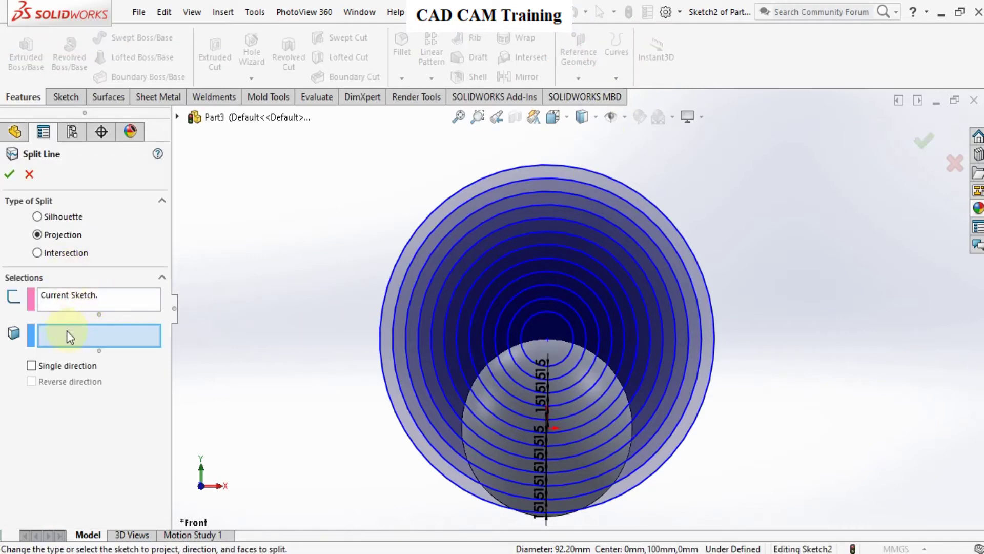
pyautogui.click(534, 347)
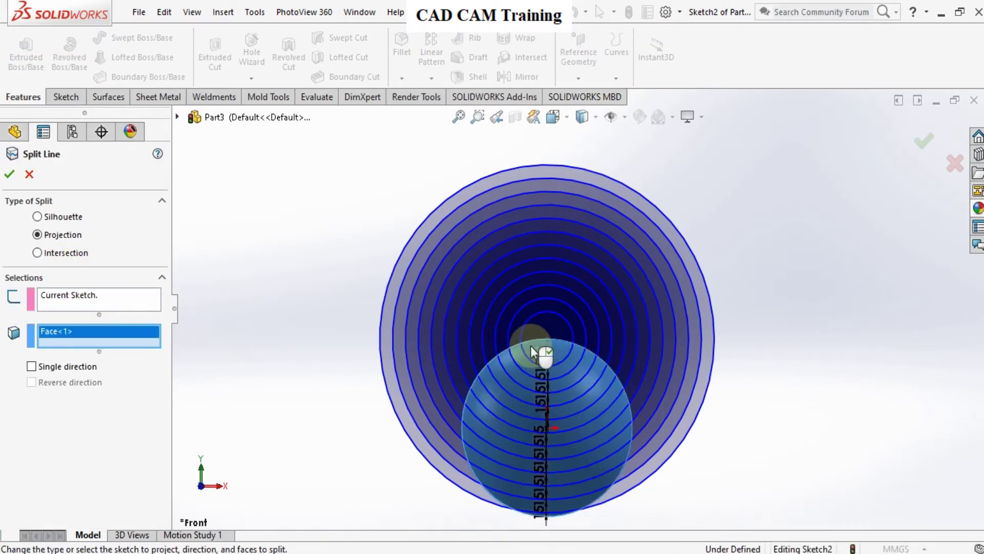
pyautogui.click(7, 174)
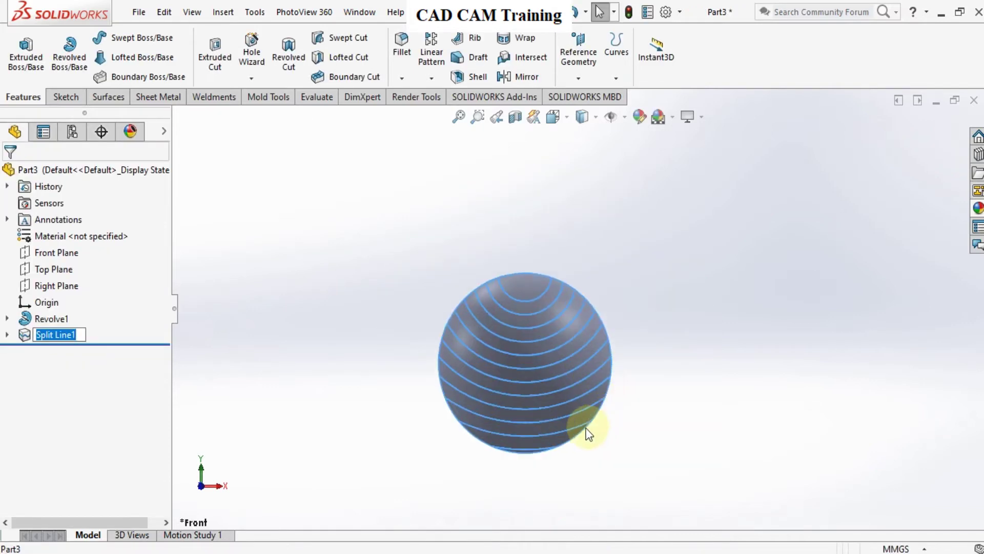
# Sweep a 10 mm circular profile along the uppermost, smallest split-line loop on the sphere
pyautogui.moveTo(587, 431); pyautogui.dragTo(488, 441, button='middle')
pyautogui.press('f')
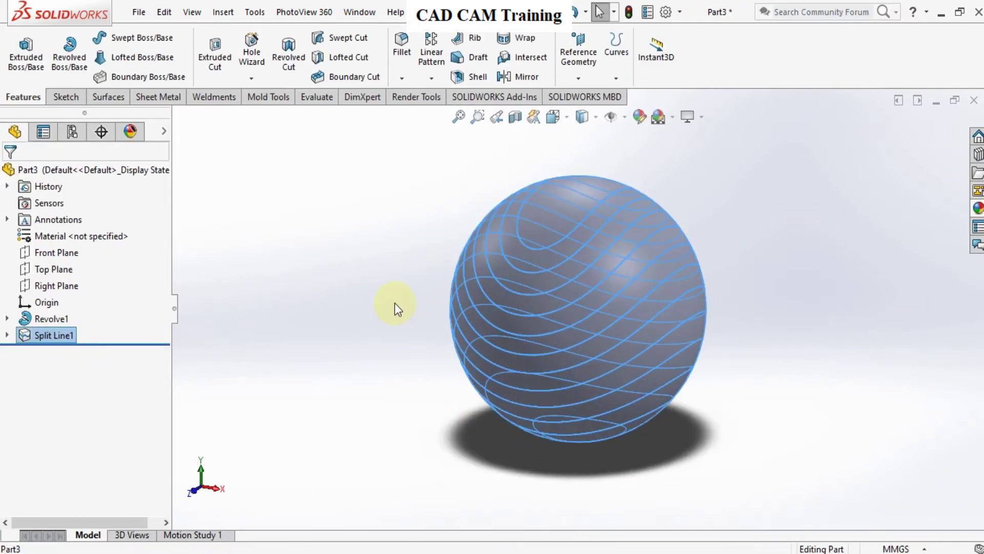
pyautogui.click(125, 36)
pyautogui.click(63, 231)
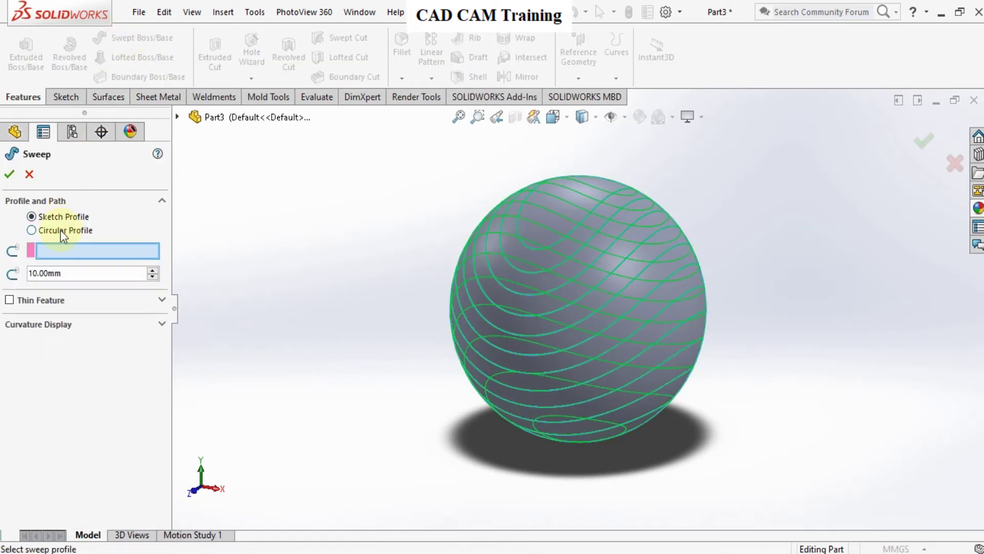
pyautogui.click(576, 226)
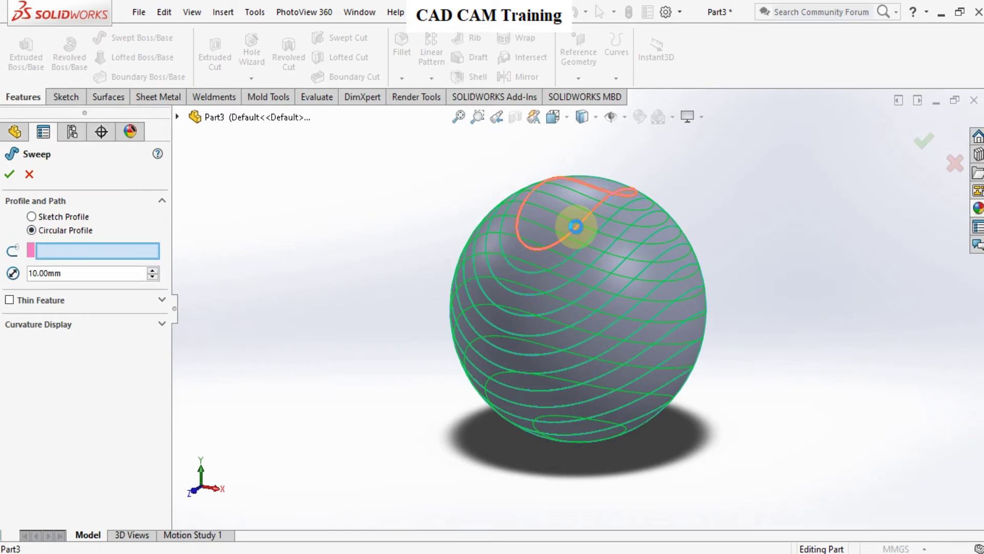
pyautogui.click(10, 174)
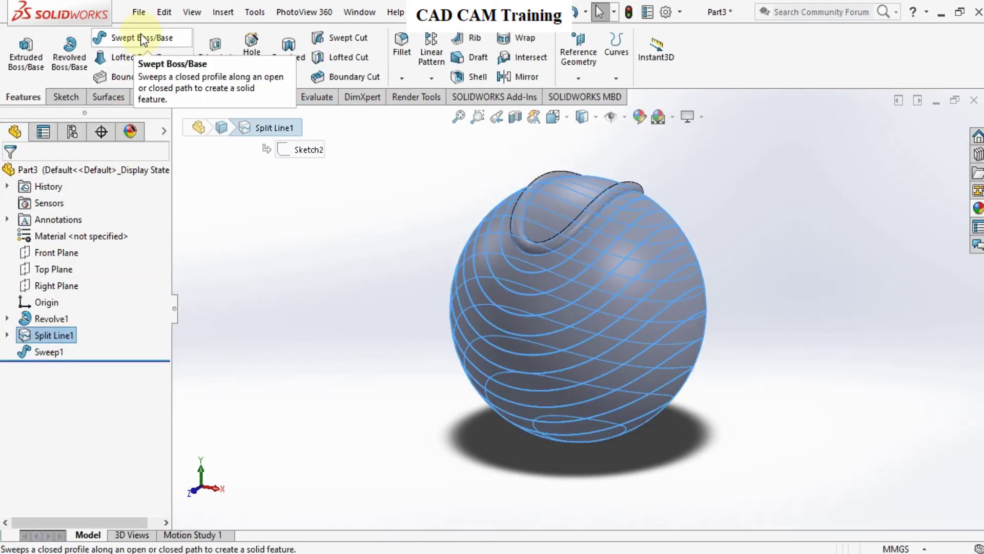
# Add two more 10 mm circular-profile sweeps along the second and third split-line loops below the first rib
pyautogui.click(140, 37)
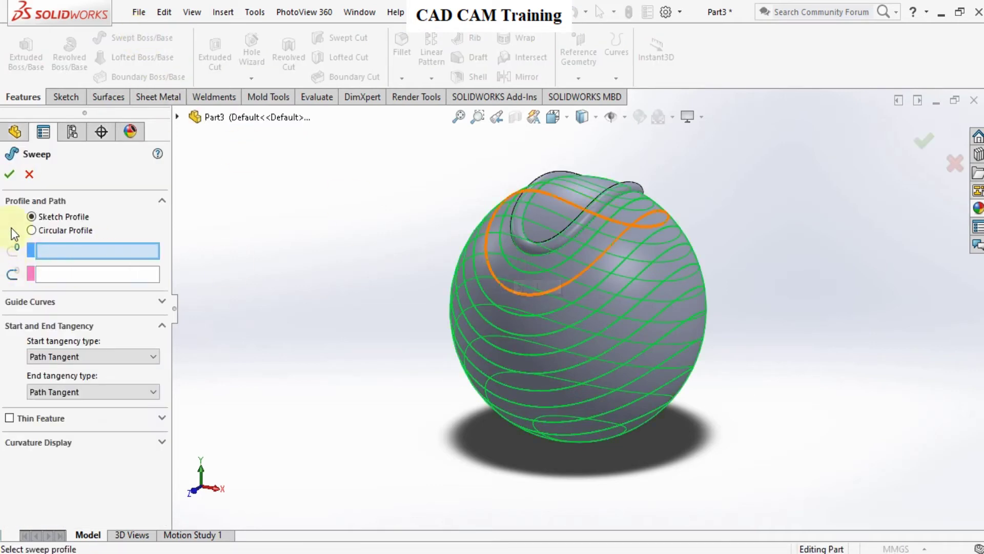
pyautogui.click(32, 230)
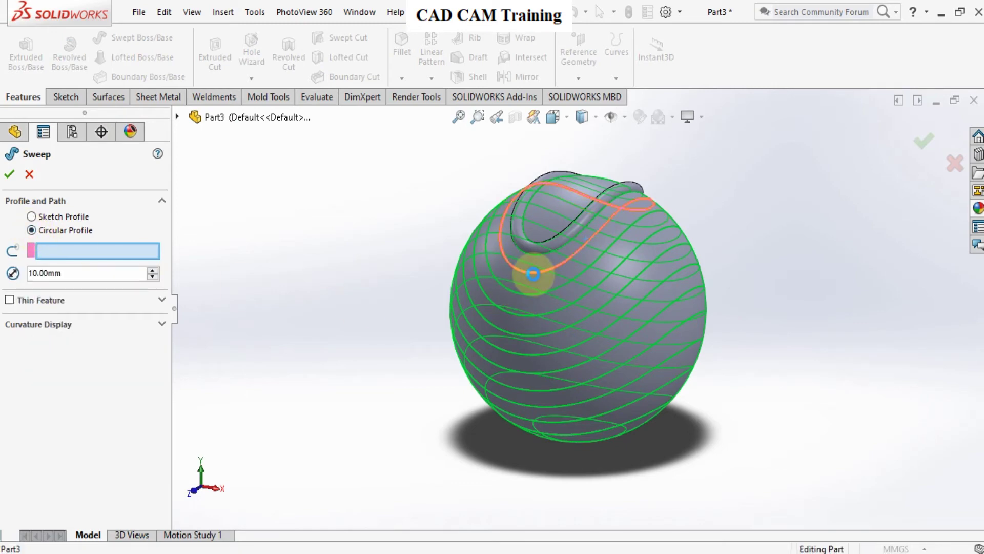
pyautogui.click(534, 275)
pyautogui.click(7, 175)
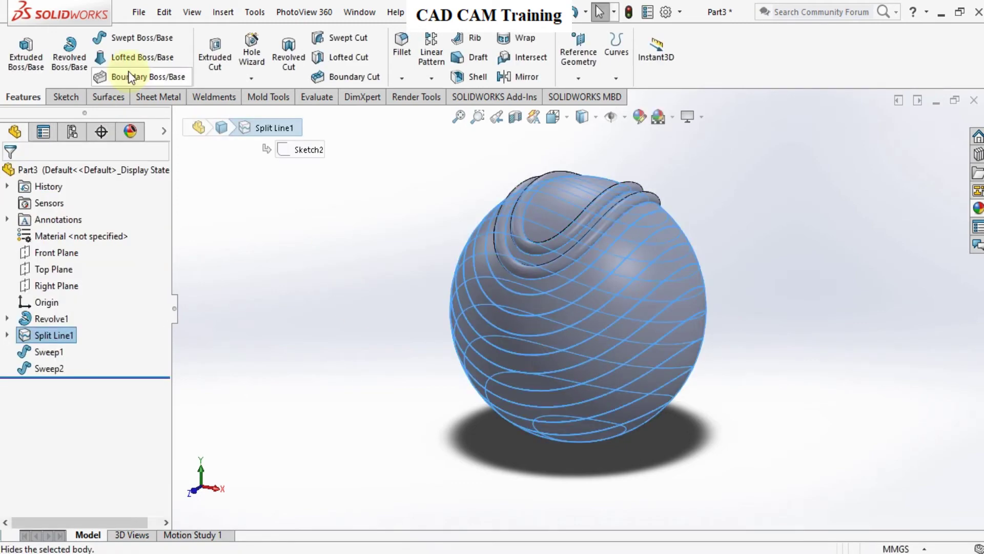
pyautogui.click(128, 41)
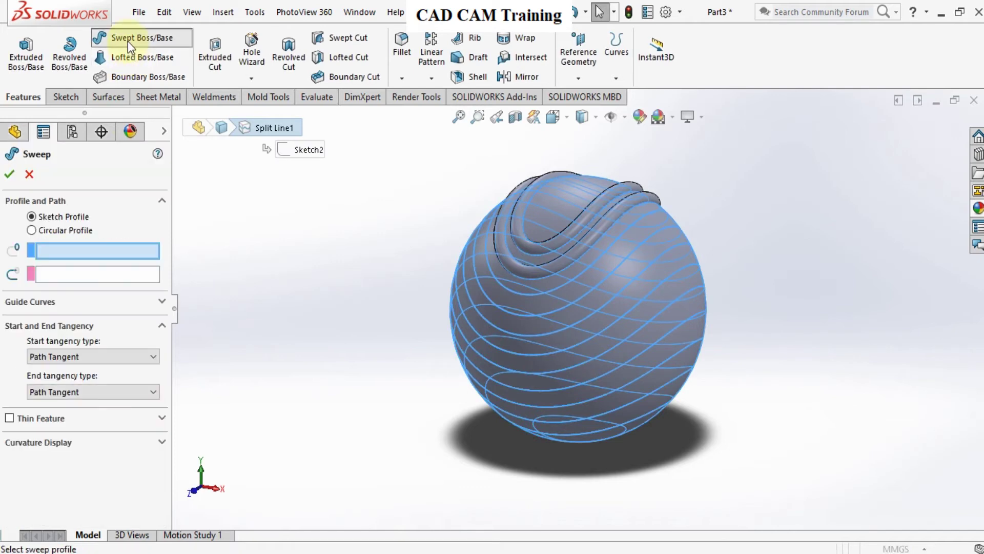
pyautogui.click(75, 230)
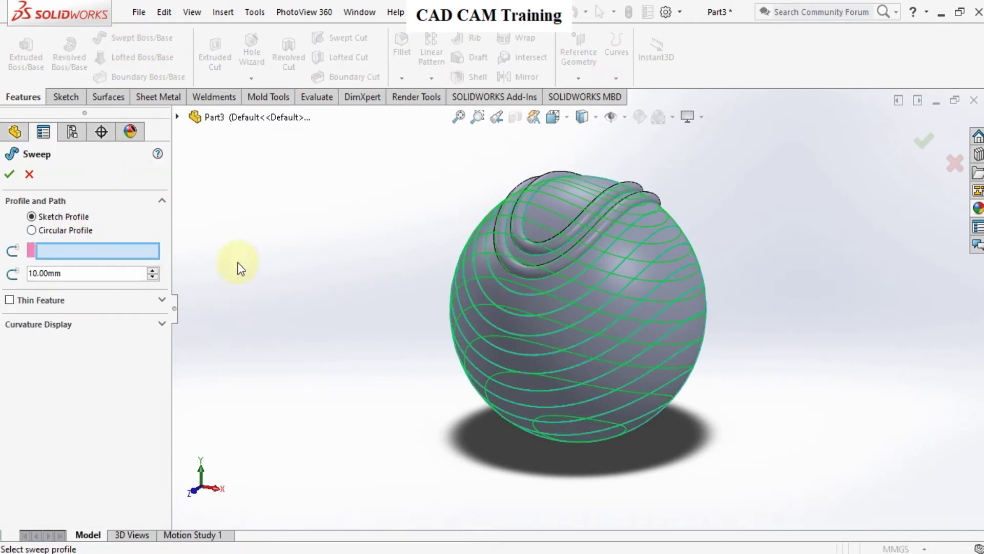
pyautogui.click(504, 289)
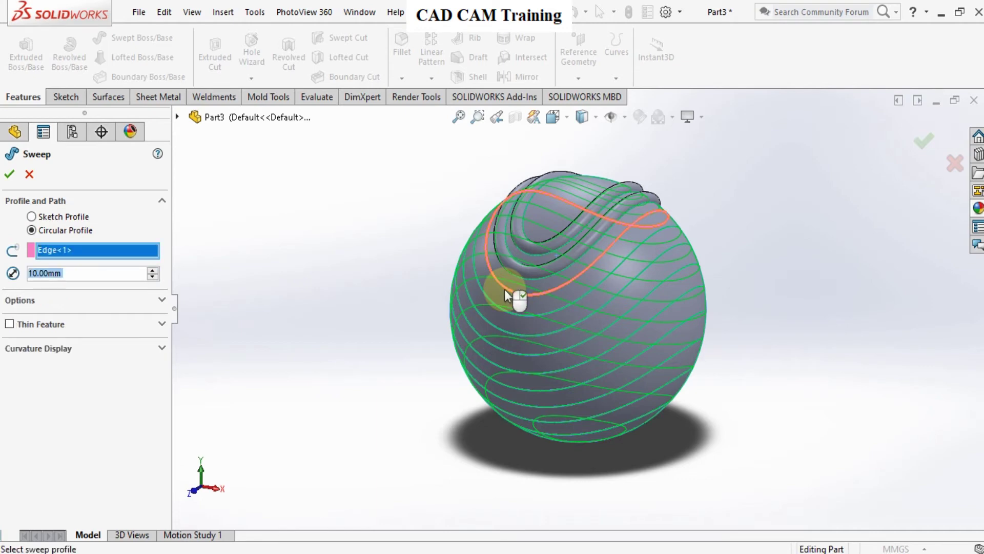
pyautogui.click(10, 175)
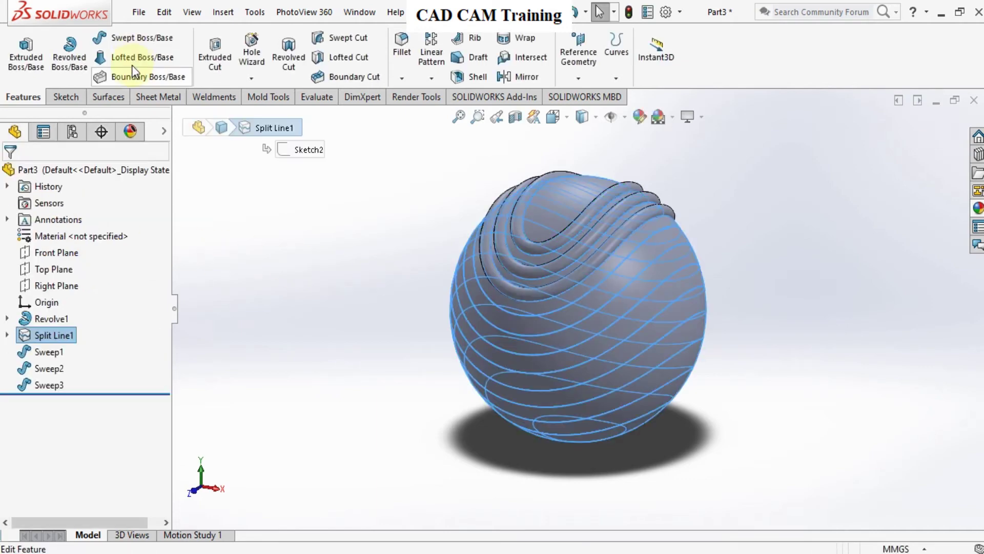
# Sweep 10 mm circular profiles along the fourth and fifth split-line loops, continuing down the sphere
pyautogui.click(137, 39)
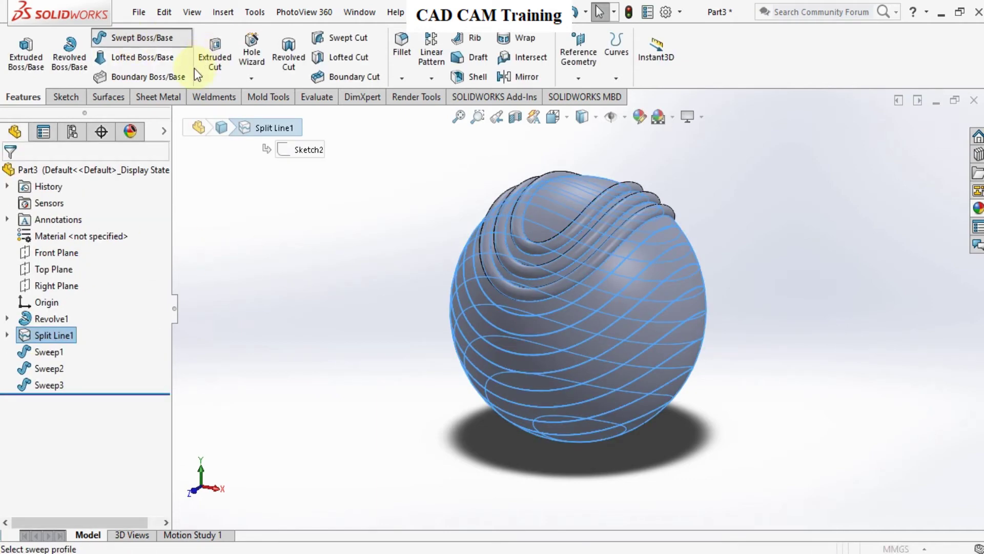
pyautogui.click(69, 232)
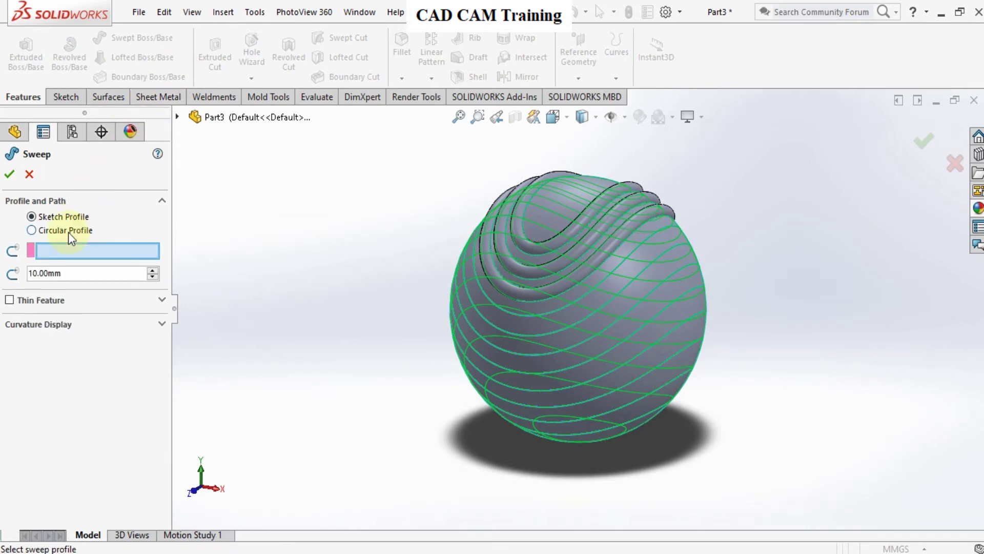
pyautogui.click(459, 317)
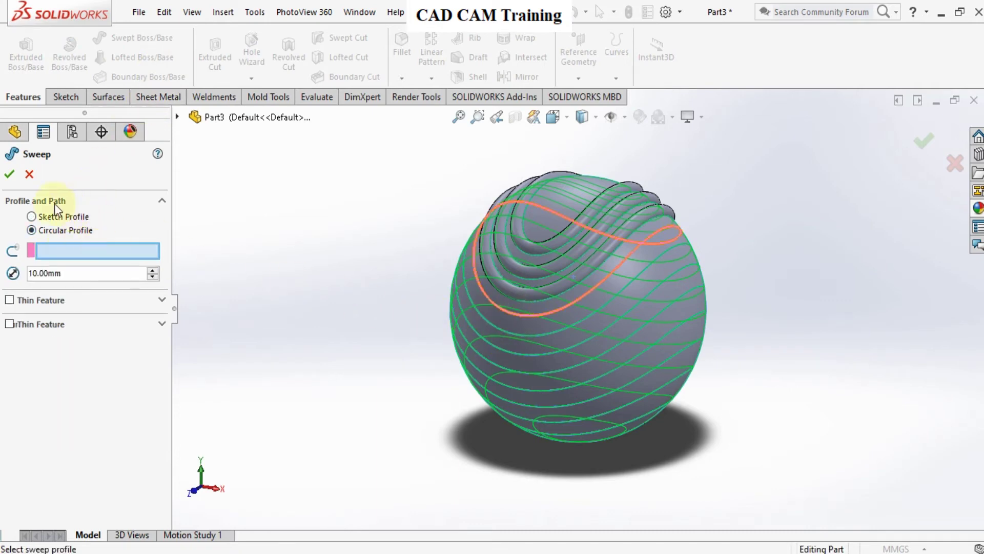
pyautogui.click(10, 174)
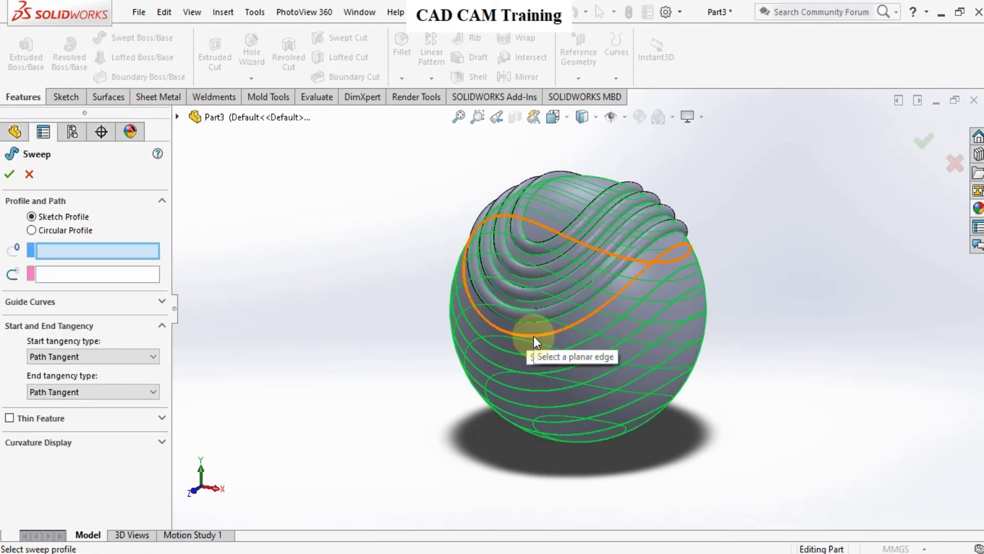
pyautogui.click(30, 230)
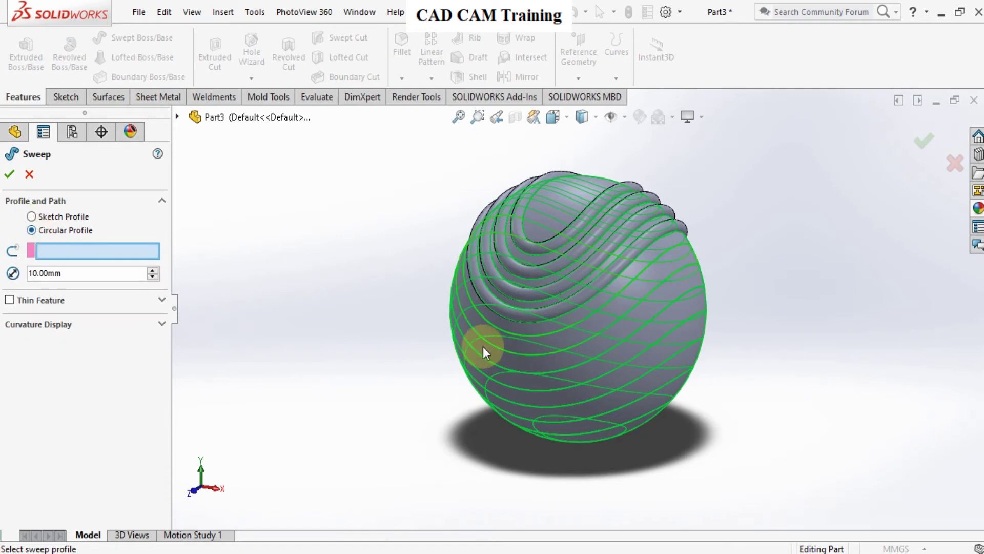
pyautogui.click(517, 334)
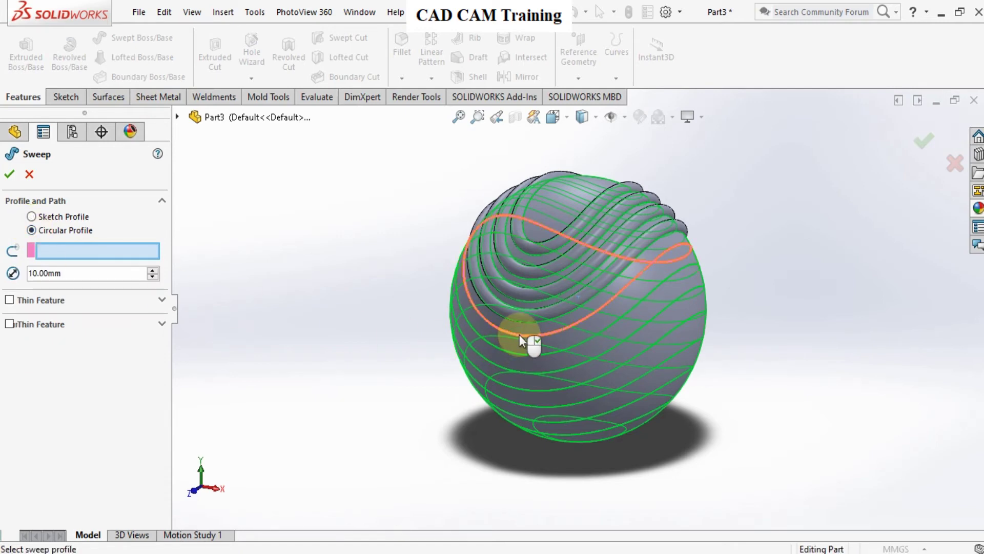
pyautogui.click(10, 173)
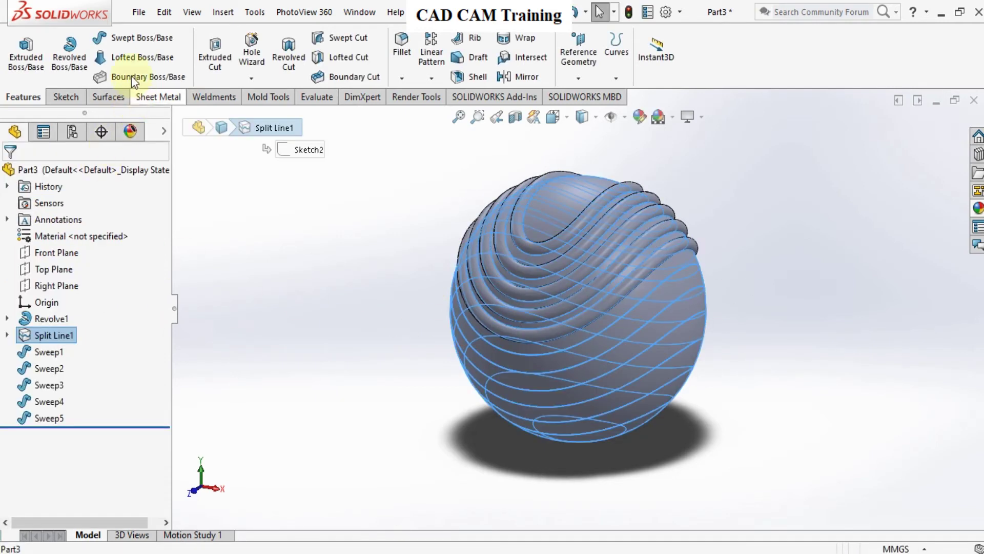
# Create separate swept bosses with a 10 mm circular profile along the sixth and seventh split-line loops
pyautogui.click(124, 36)
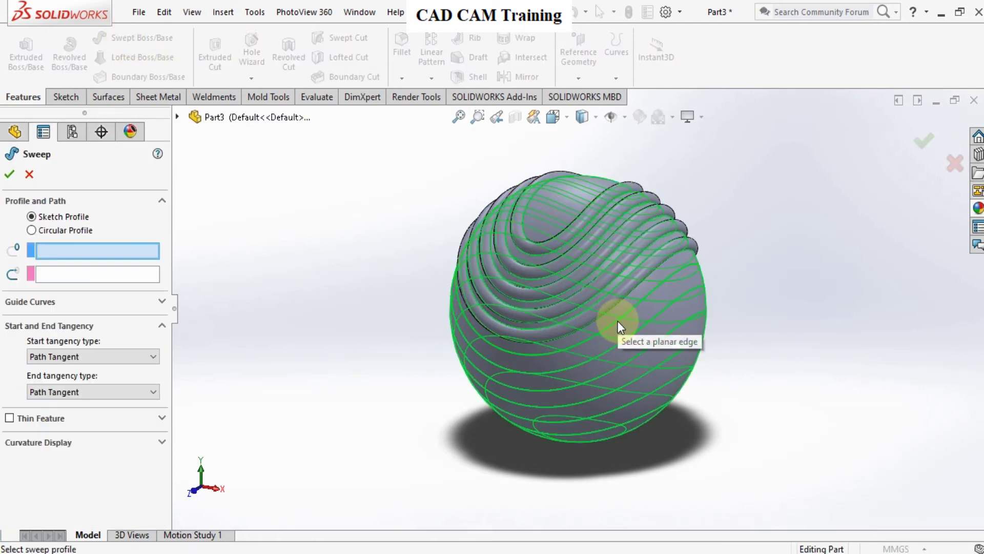
pyautogui.click(66, 228)
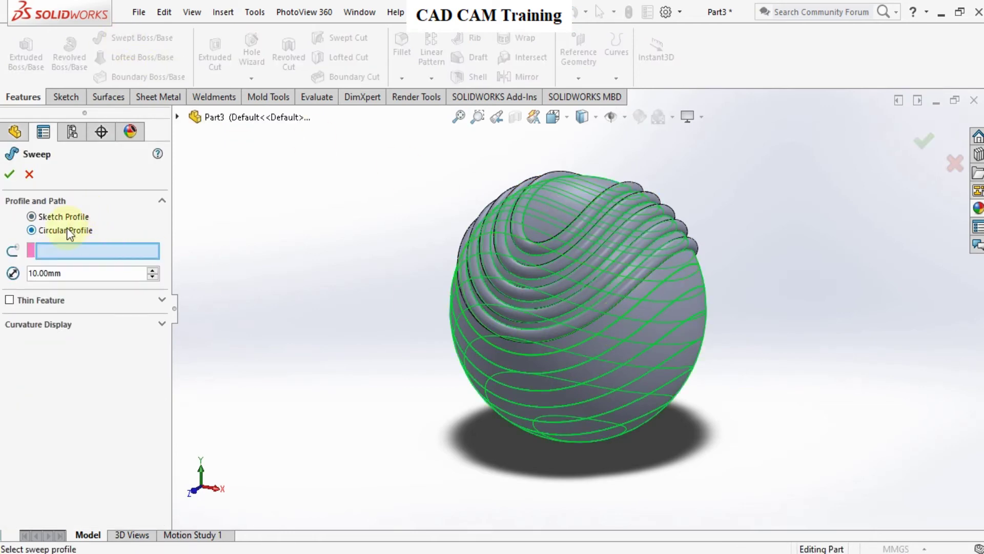
pyautogui.click(624, 312)
pyautogui.click(8, 176)
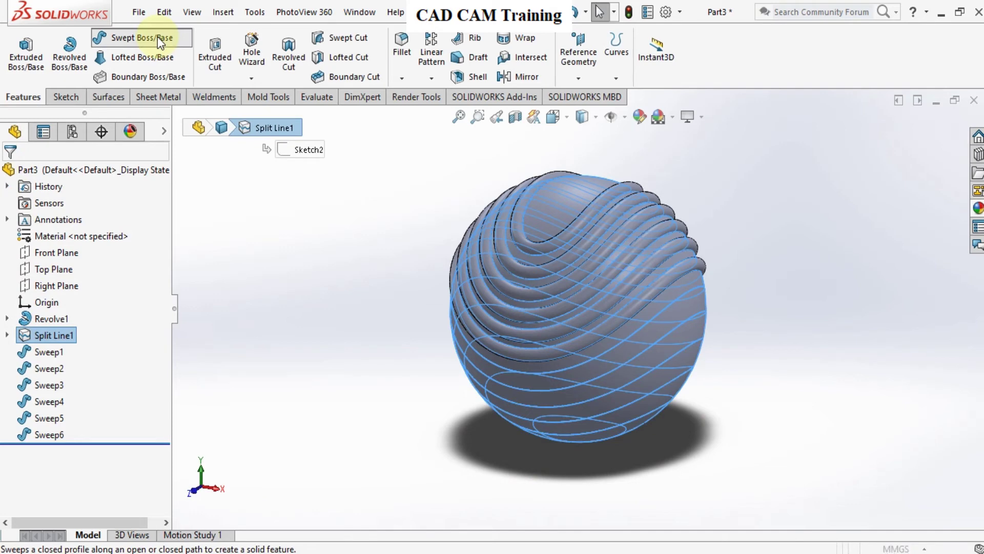
pyautogui.click(158, 36)
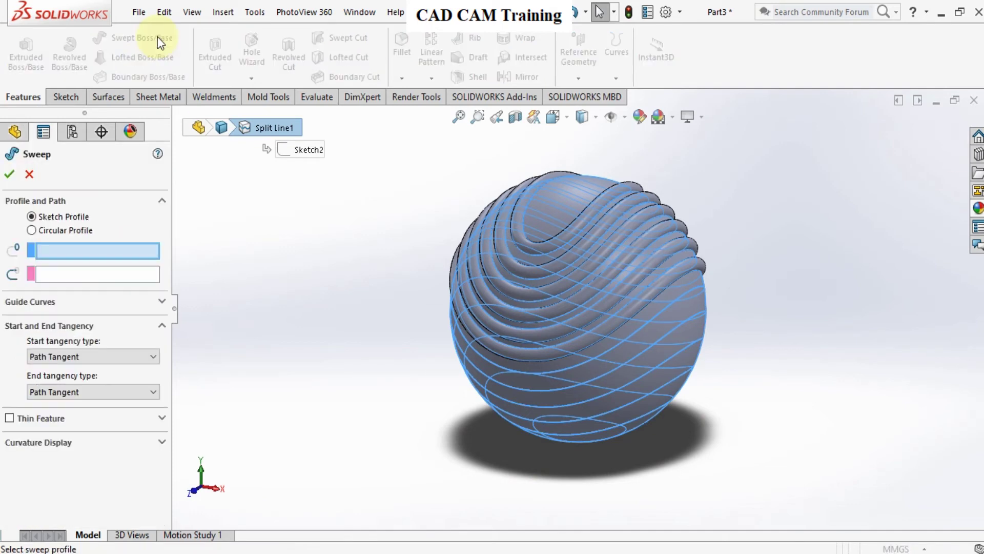
pyautogui.click(64, 230)
pyautogui.moveTo(622, 354); pyautogui.dragTo(605, 377, button='middle')
pyautogui.click(600, 368)
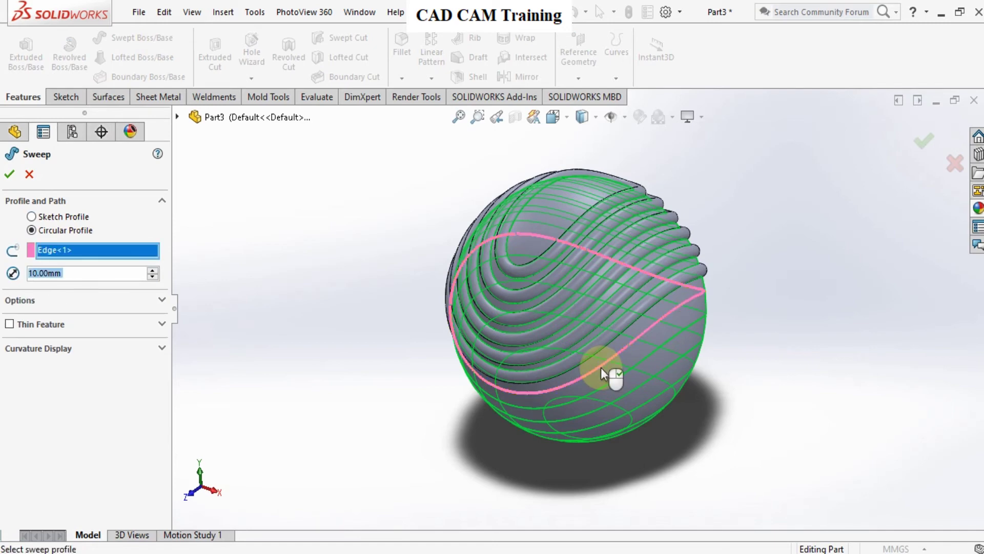
pyautogui.click(7, 174)
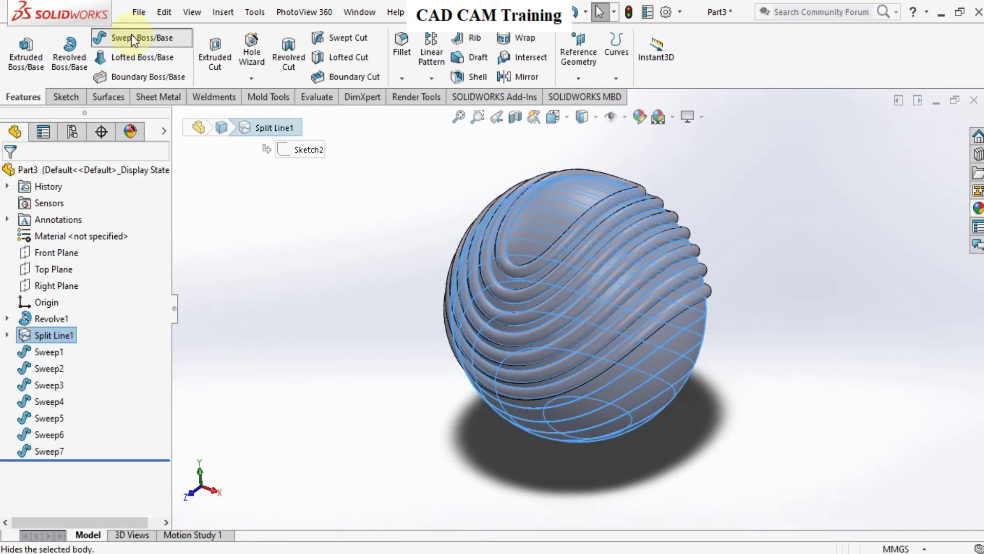
# Sweep 10 mm circular profiles along the eighth and ninth split-line loops, counting down from the uppermost one
pyautogui.click(131, 35)
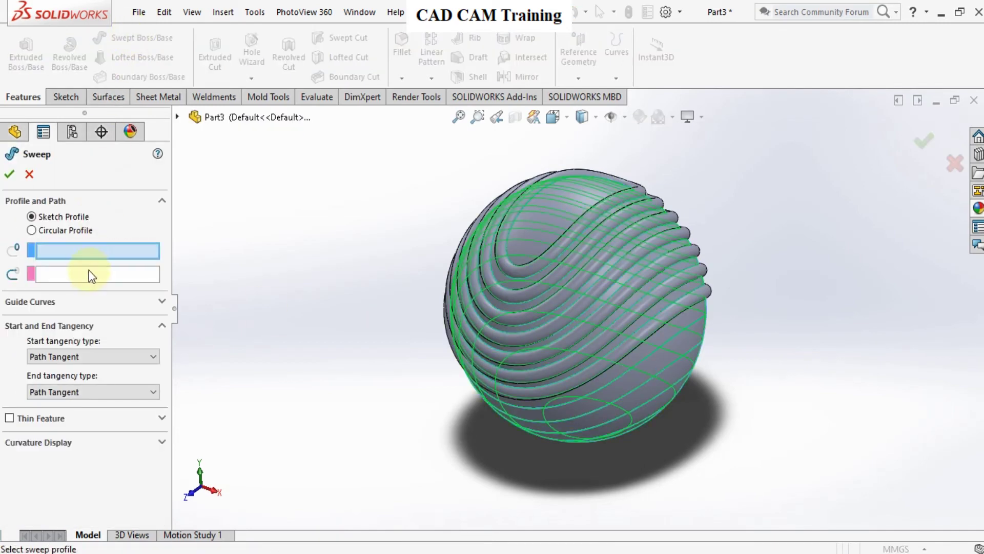
pyautogui.click(54, 229)
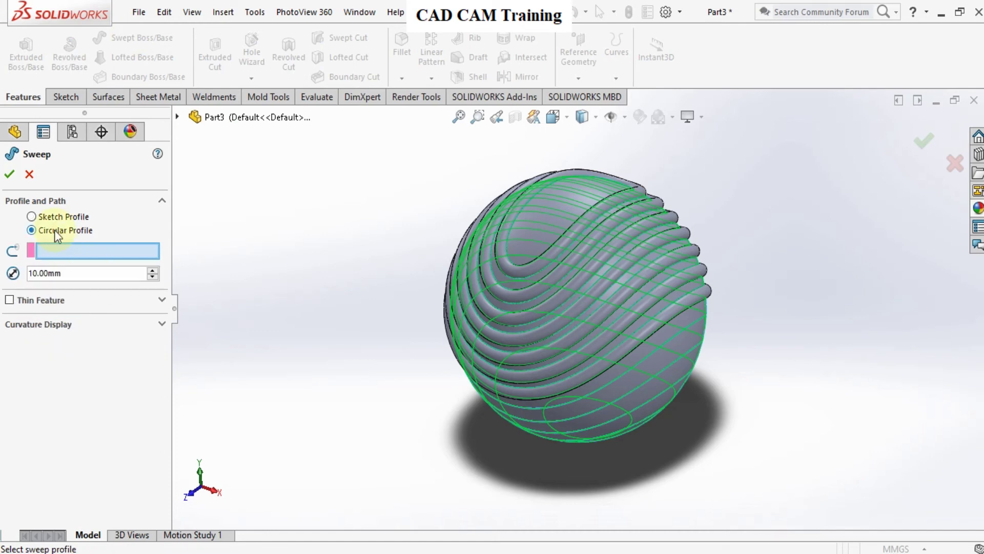
pyautogui.click(634, 364)
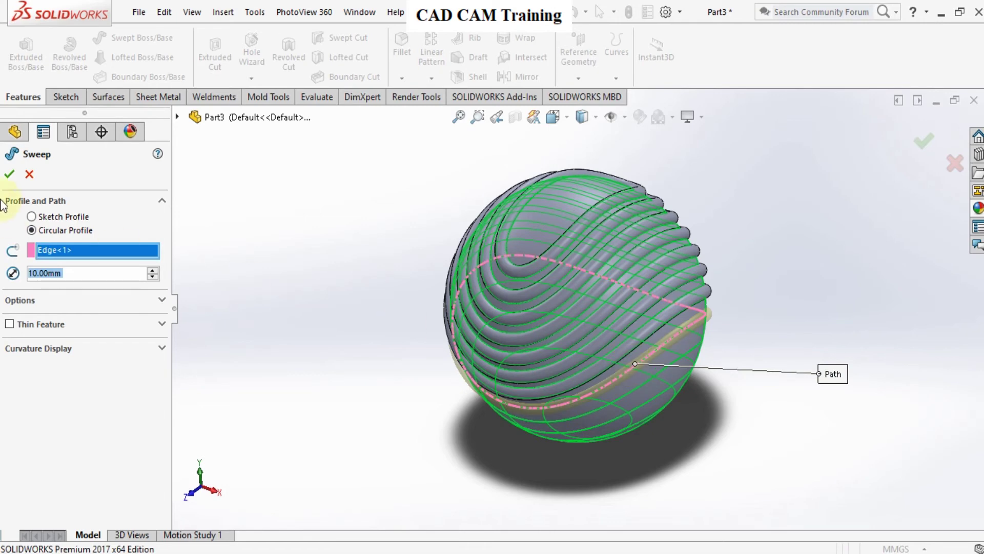
pyautogui.click(9, 175)
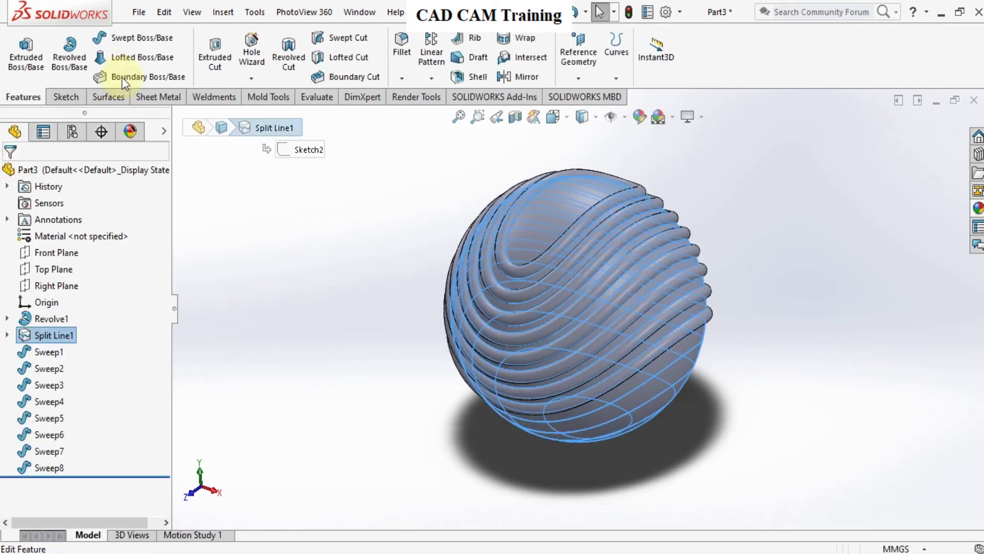
pyautogui.click(124, 38)
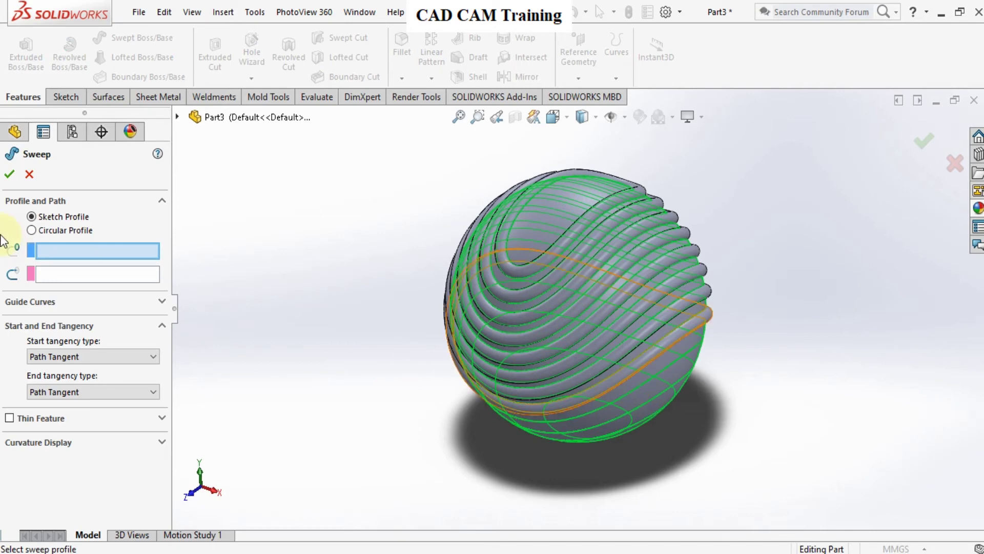
pyautogui.click(31, 231)
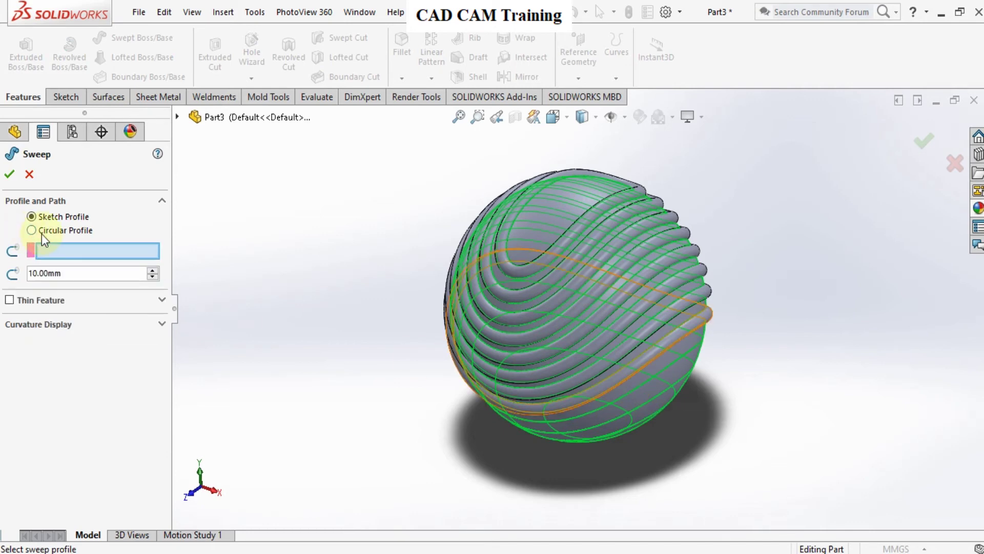
pyautogui.click(653, 378)
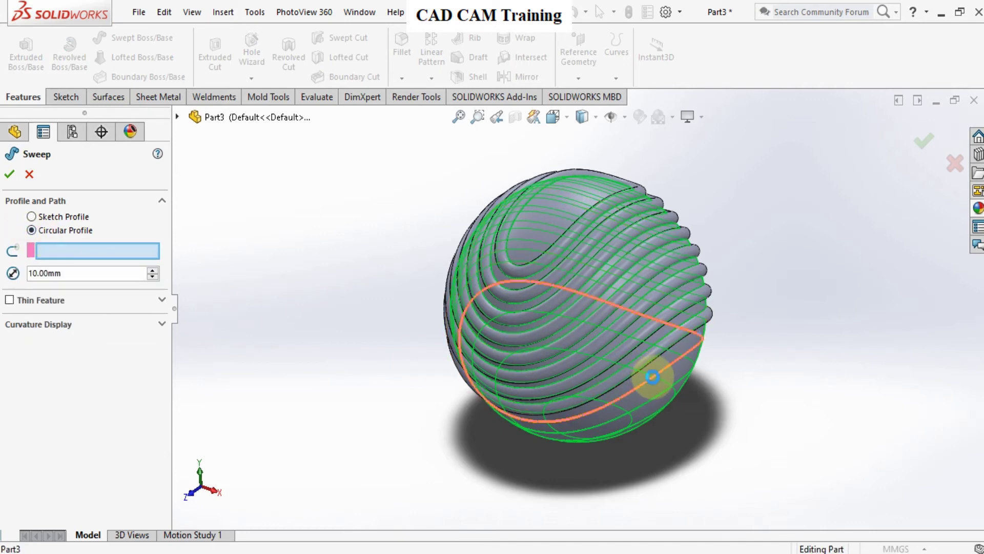
pyautogui.click(10, 174)
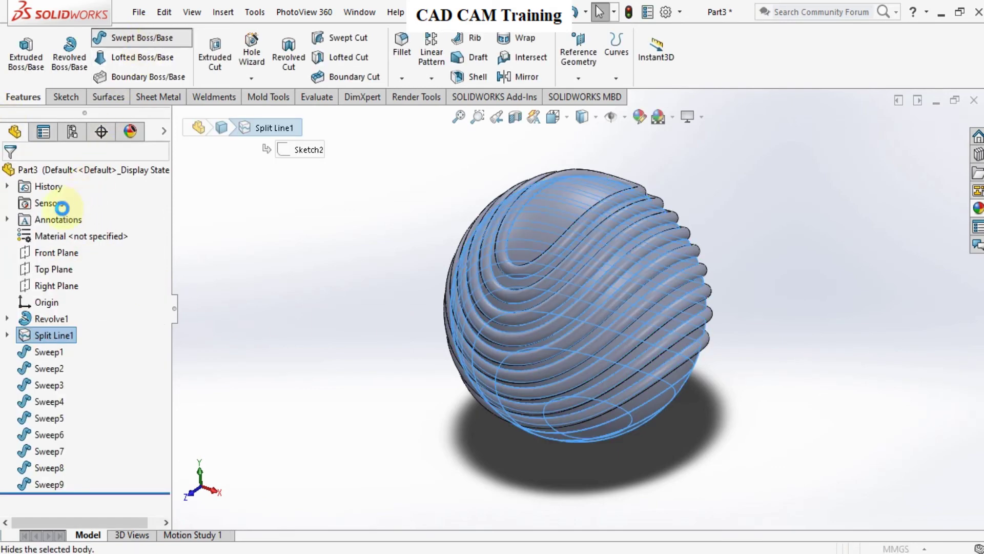
# Create two separate 10 mm circular-profile sweeps along the tenth and eleventh split-line loops on the lower part of the sphere
pyautogui.click(47, 232)
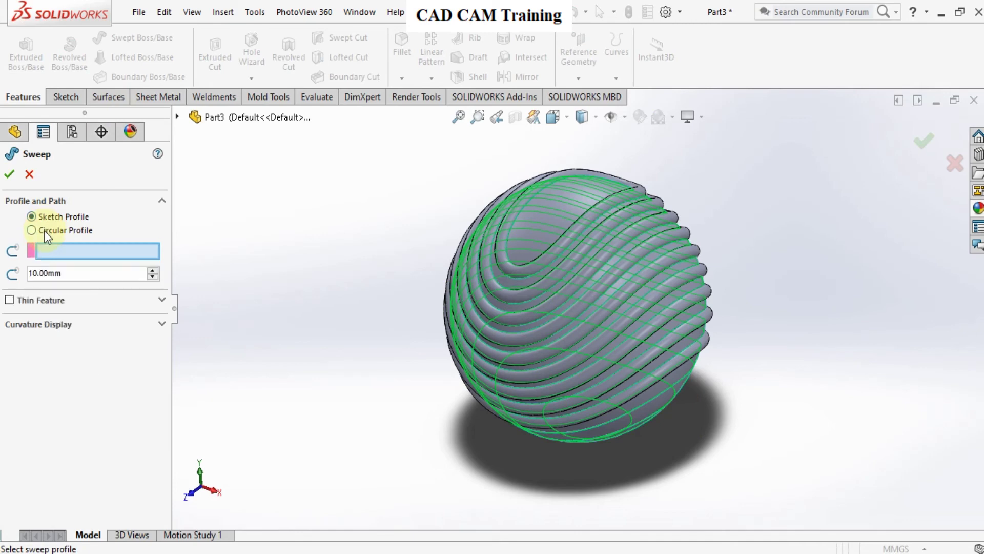
pyautogui.moveTo(545, 403); pyautogui.dragTo(522, 349, button='middle')
pyautogui.click(647, 367)
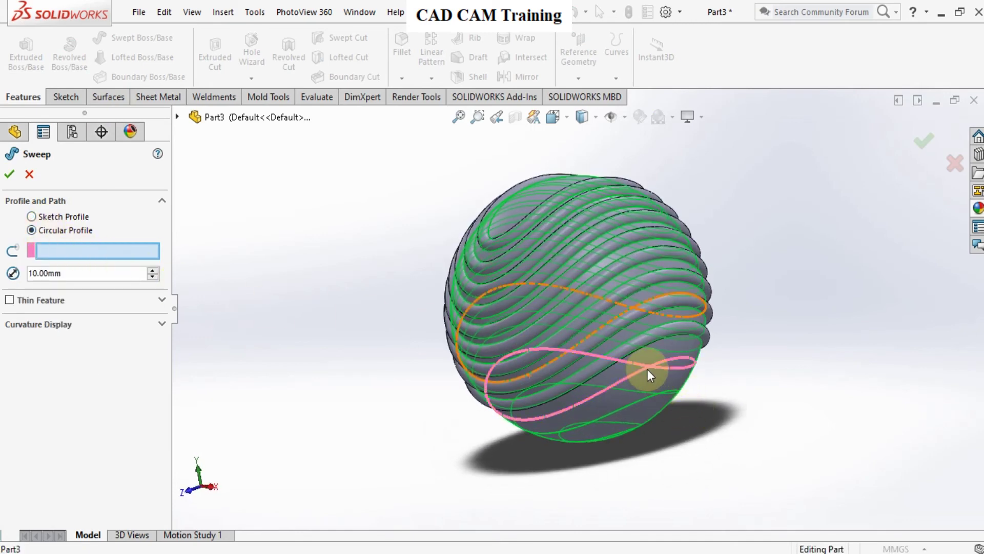
pyautogui.click(10, 174)
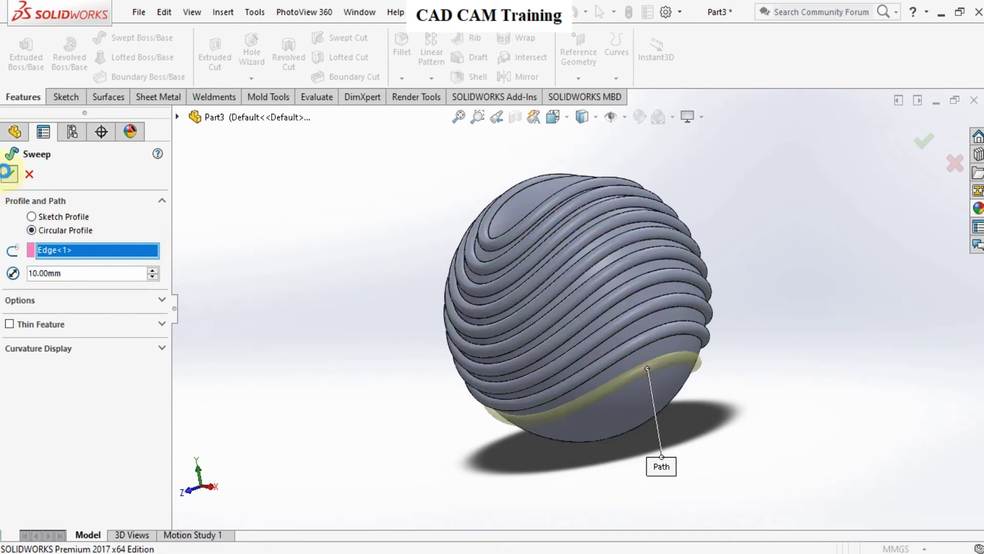
pyautogui.click(140, 39)
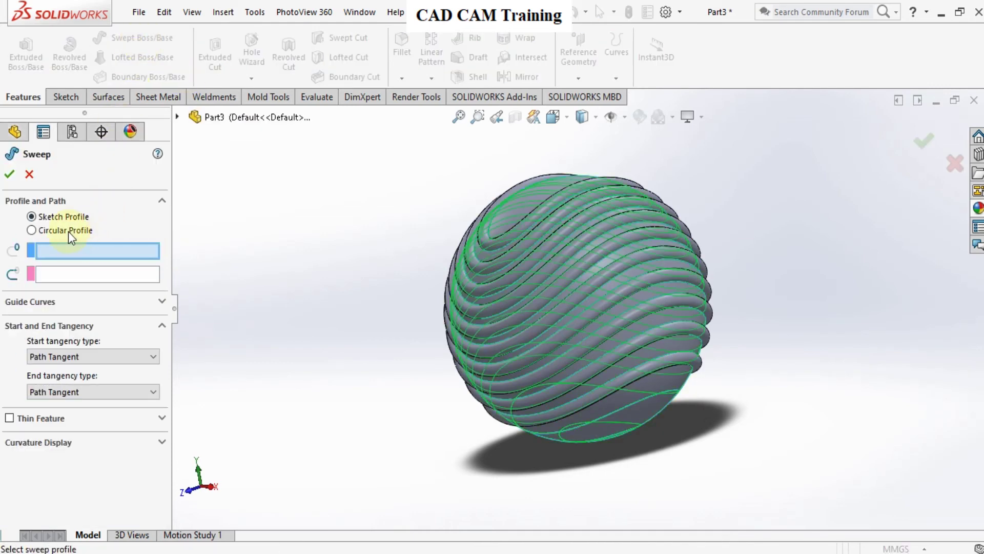
pyautogui.click(69, 230)
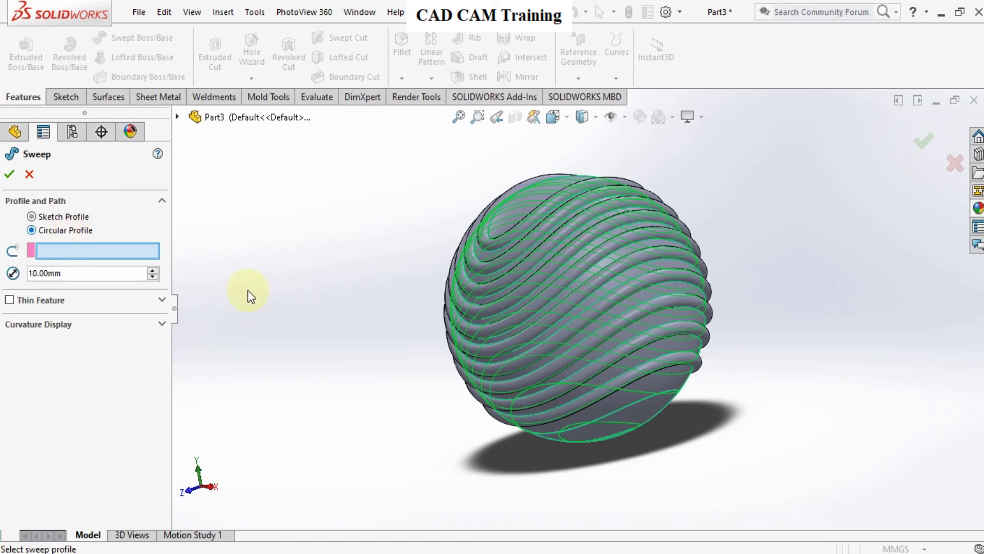
pyautogui.click(622, 410)
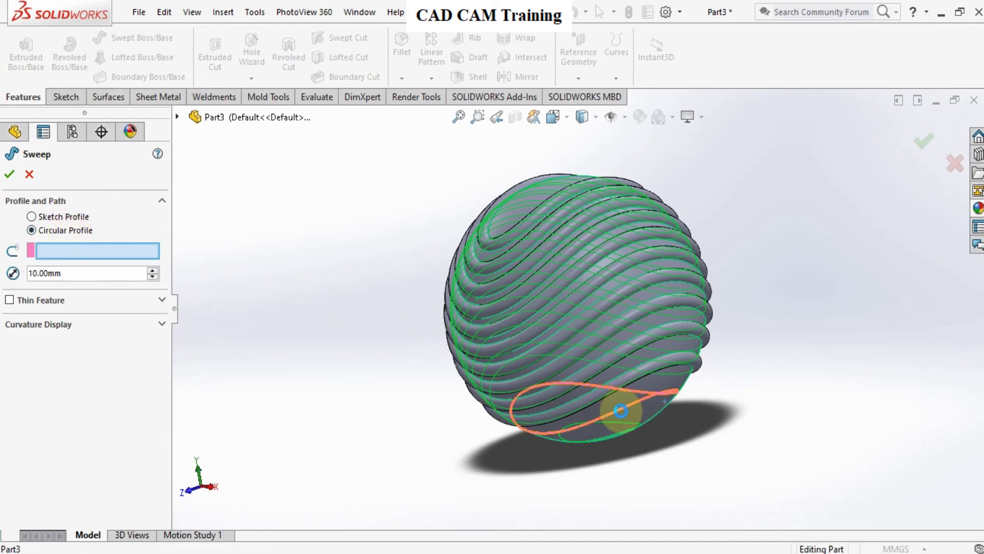
pyautogui.click(12, 174)
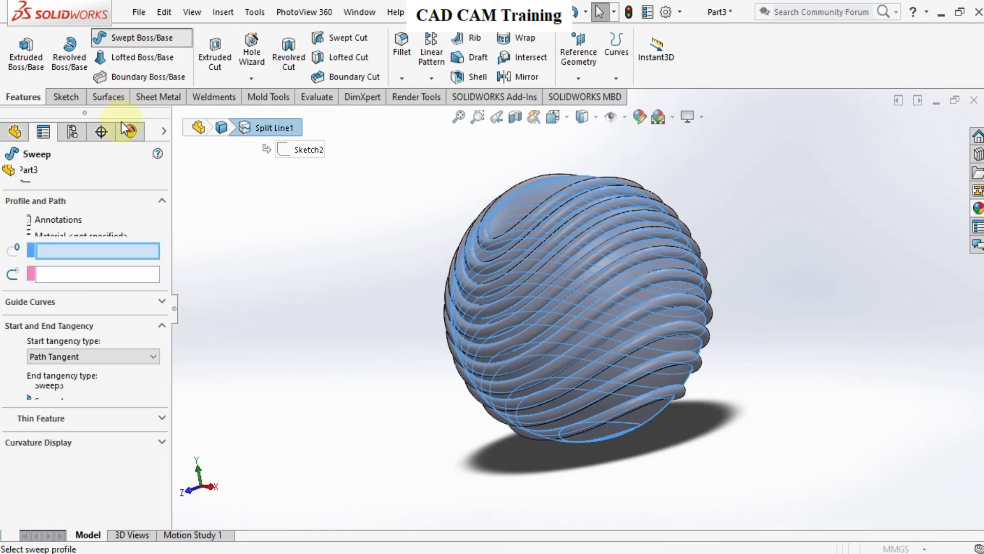
# Sweep a 10 mm circular profile along the last, lowermost split-line loop at the base of the sphere
pyautogui.click(48, 229)
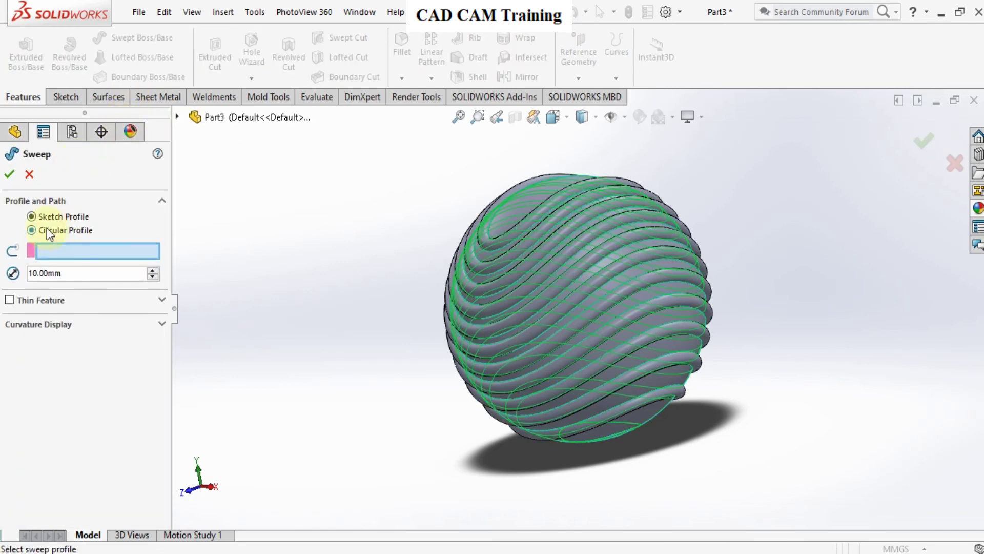
pyautogui.moveTo(611, 406)
pyautogui.mouseDown(button='middle')
pyautogui.moveTo(611, 391)
pyautogui.moveTo(621, 424)
pyautogui.mouseUp(button='middle')
pyautogui.click(619, 421)
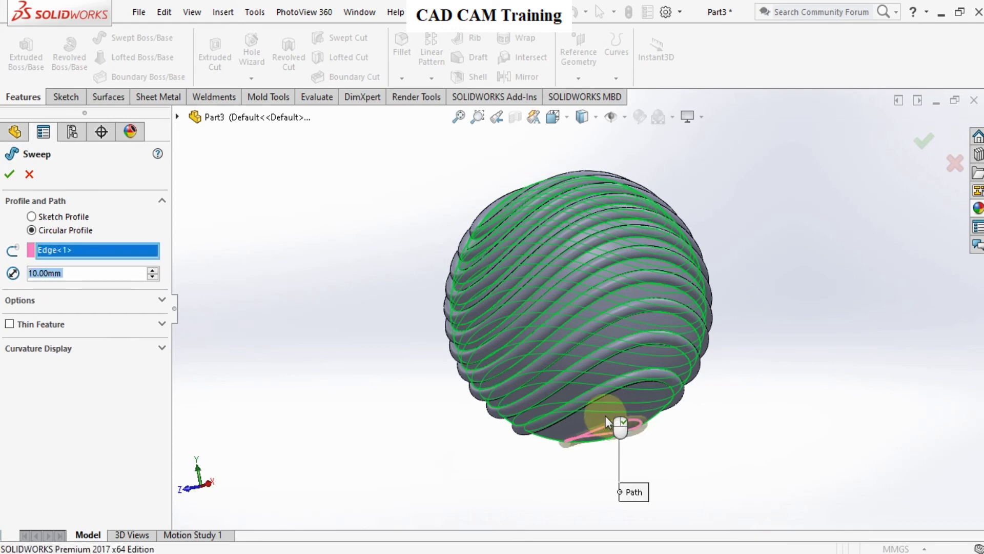
pyautogui.click(10, 174)
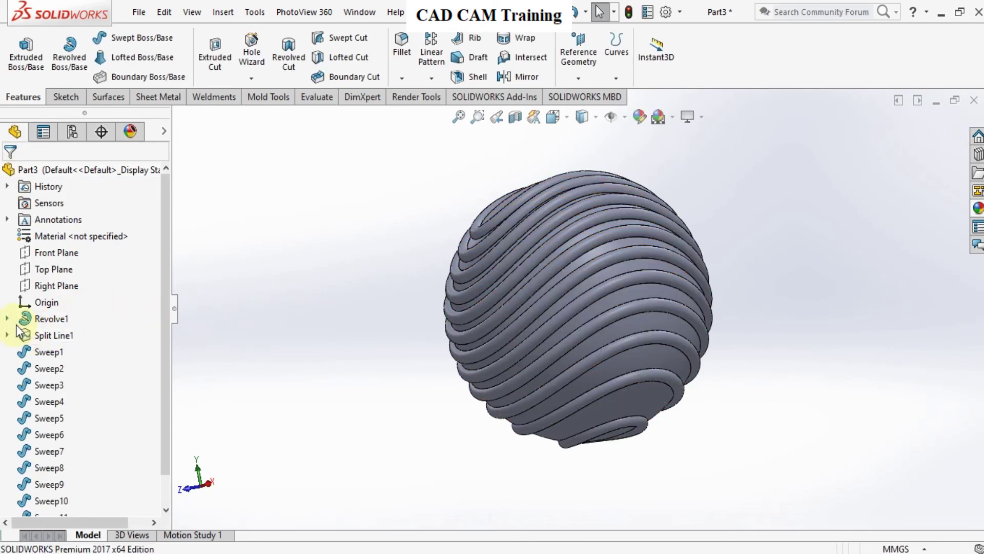
# Hide the solid sphere body of Revolve1, leaving only the swept ribs displayed
pyautogui.moveTo(521, 334); pyautogui.dragTo(550, 269, button='middle')
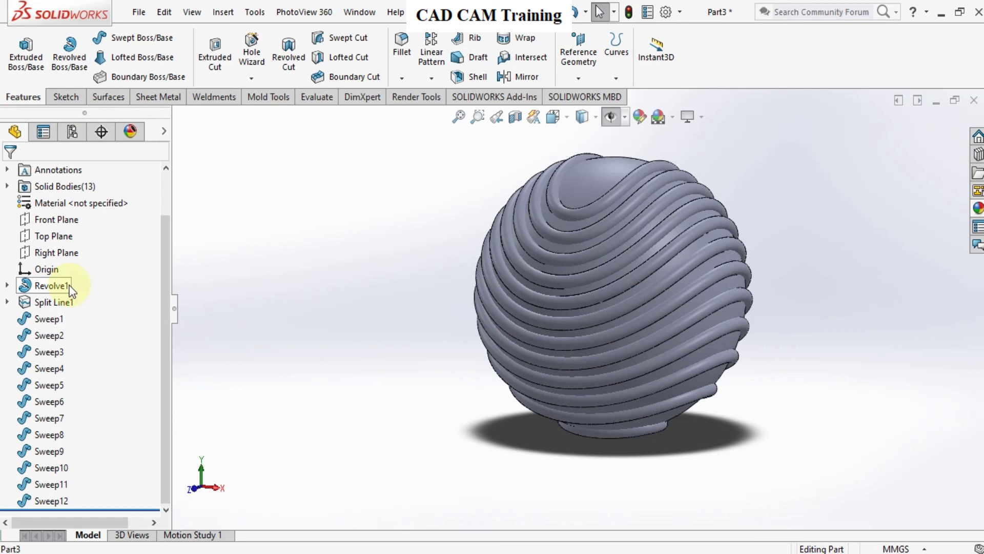
pyautogui.rightClick(70, 291)
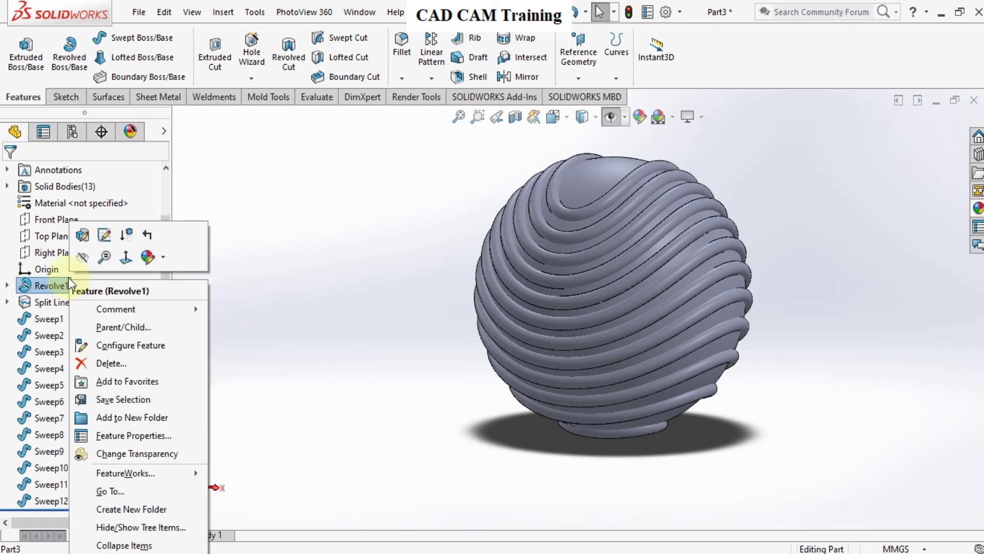
pyautogui.press('Escape')
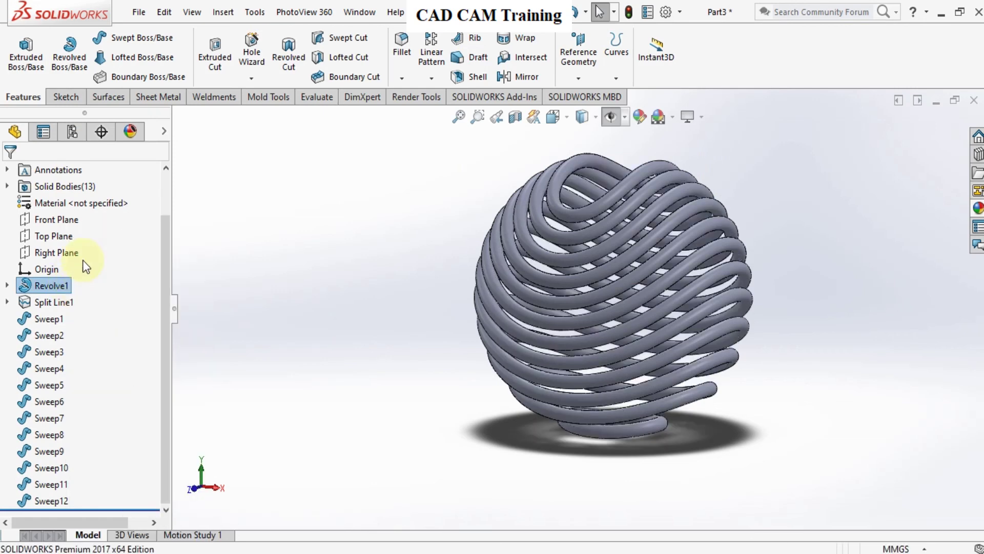
# Apply the red high gloss plastic appearance from the High Gloss plastics to the swept ribs
pyautogui.moveTo(592, 331)
pyautogui.mouseDown(button='middle')
pyautogui.moveTo(659, 330)
pyautogui.moveTo(589, 325)
pyautogui.mouseUp(button='middle')
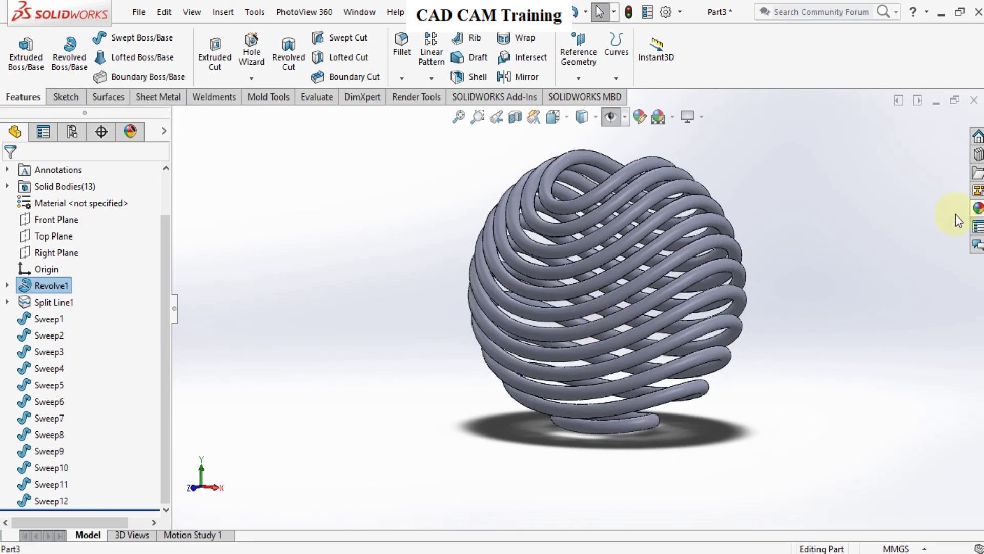
pyautogui.click(978, 207)
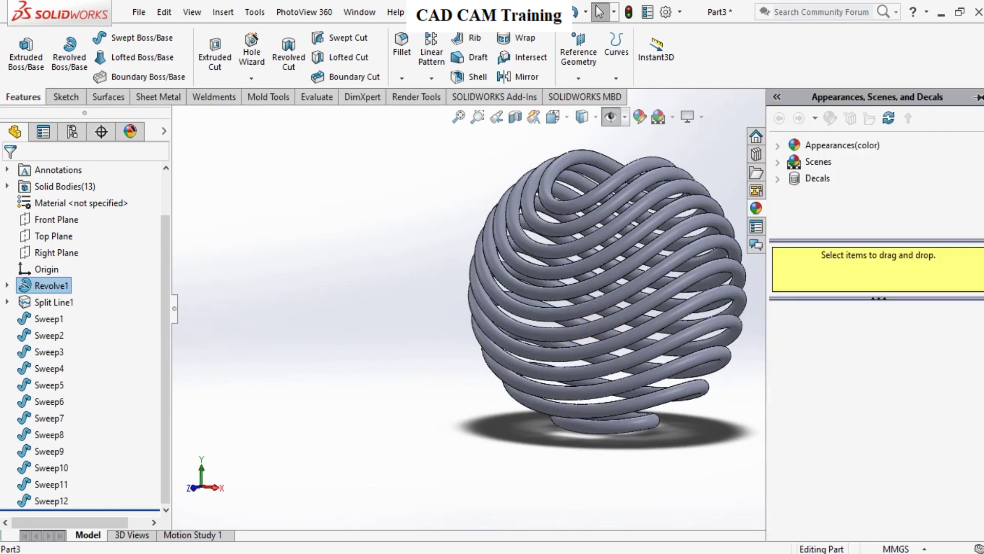
pyautogui.click(778, 147)
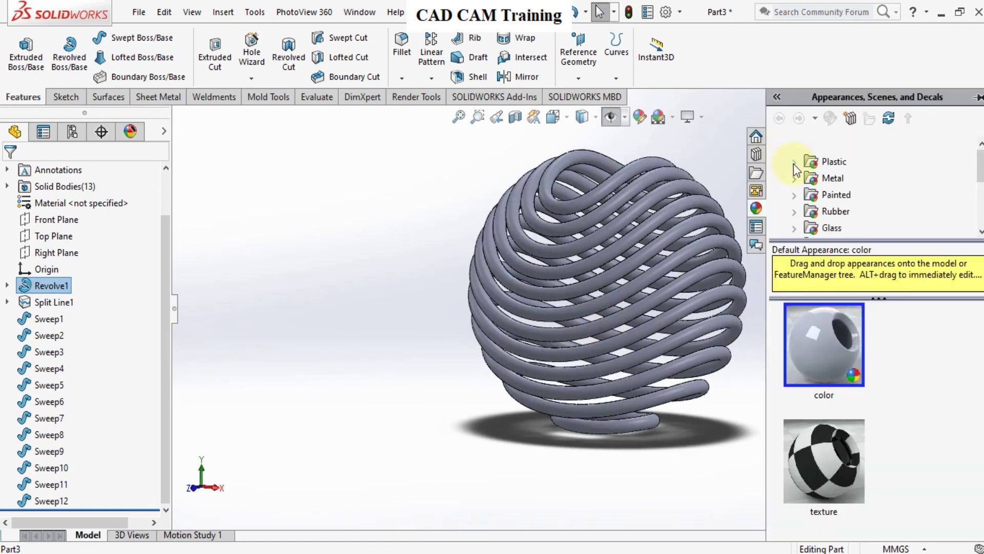
pyautogui.click(793, 163)
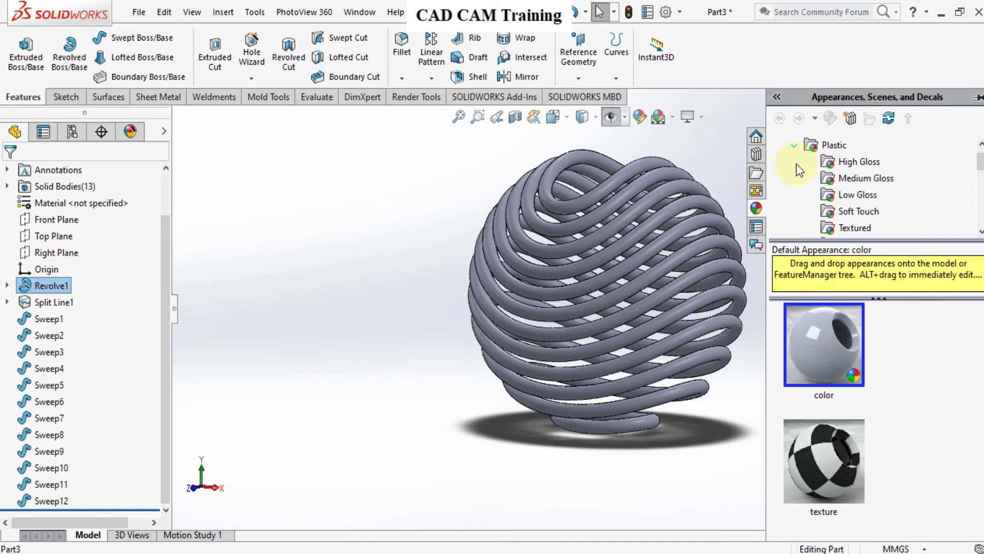
pyautogui.click(846, 163)
pyautogui.scroll(-4, 838, 373)
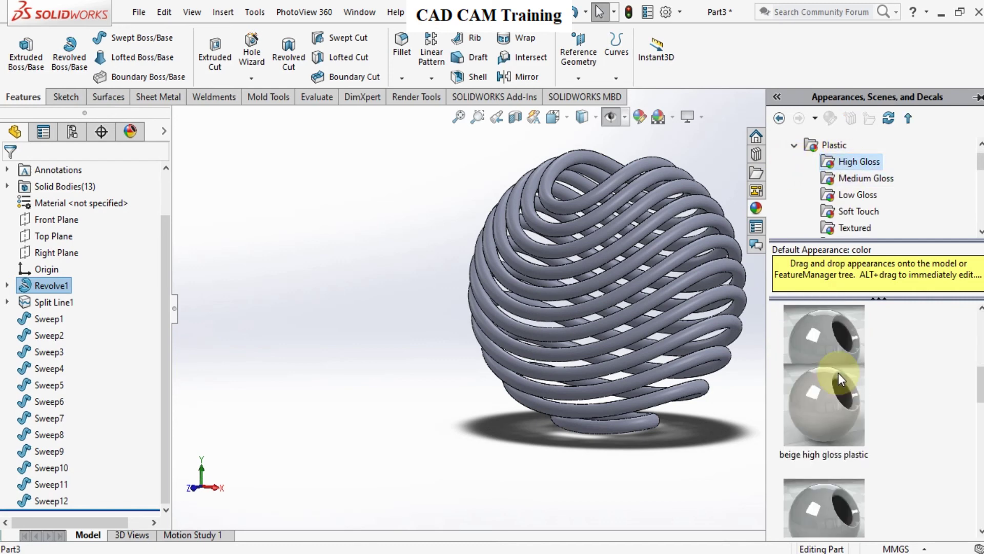
pyautogui.click(829, 361)
pyautogui.click(828, 361)
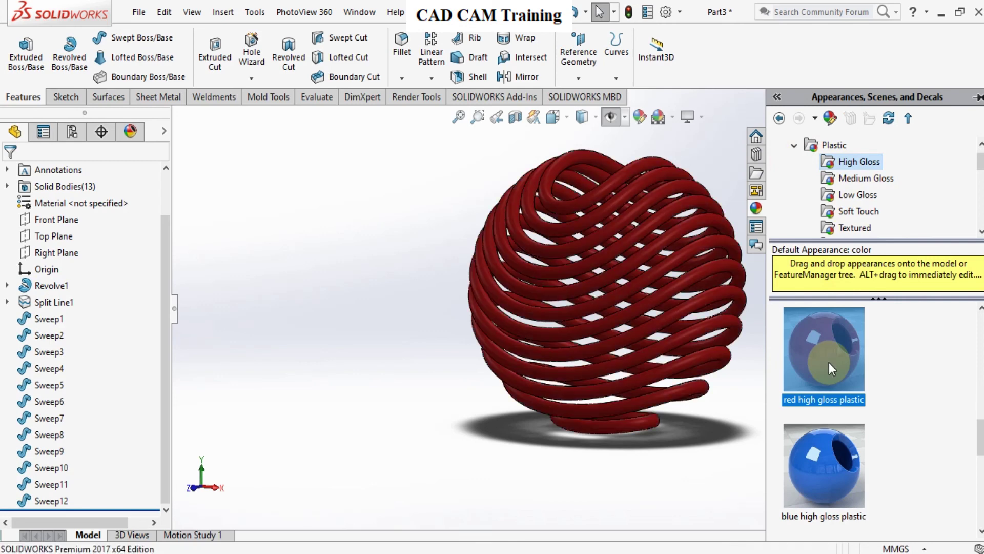
# Change the display style to Shaded without edges for the red rib model
pyautogui.click(595, 119)
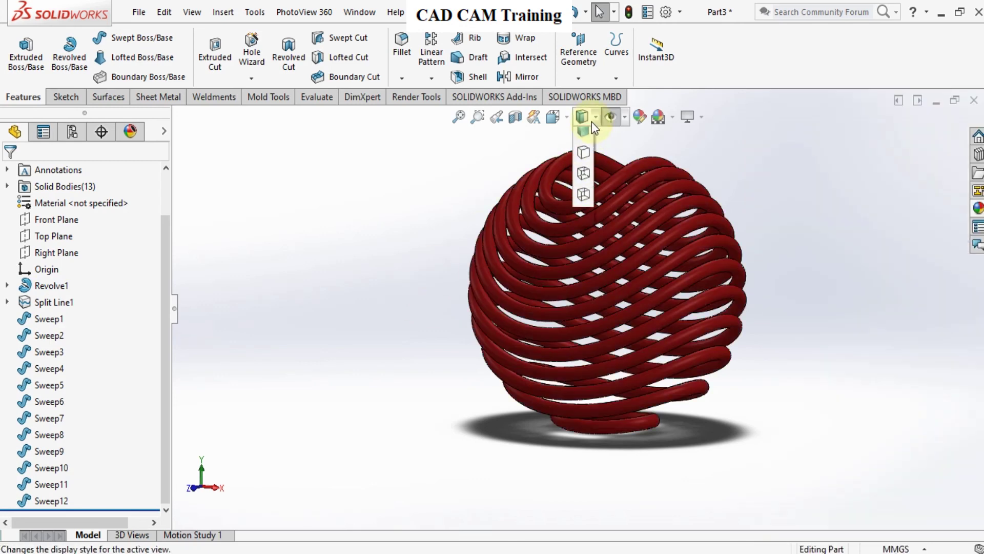
pyautogui.click(582, 168)
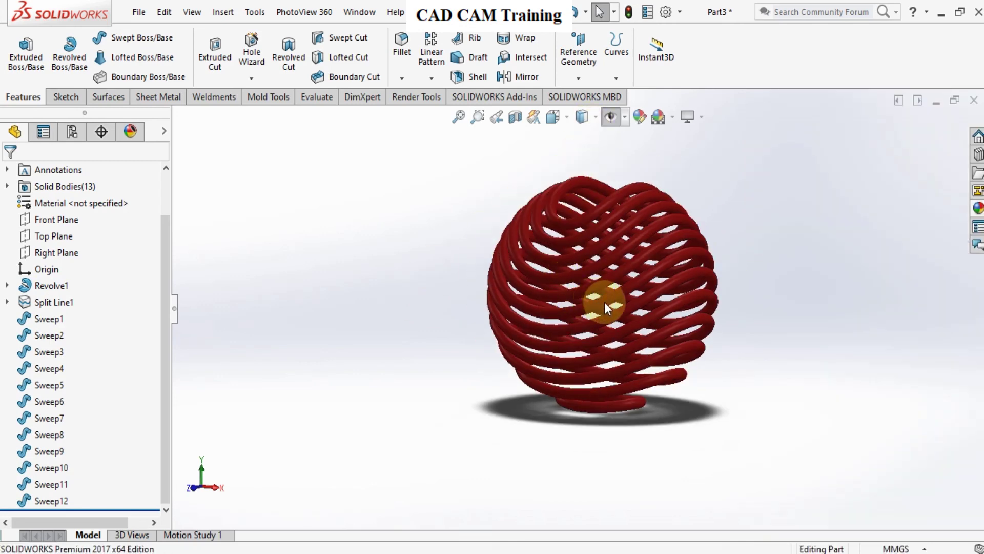
pyautogui.moveTo(605, 302); pyautogui.dragTo(395, 387, button='middle')
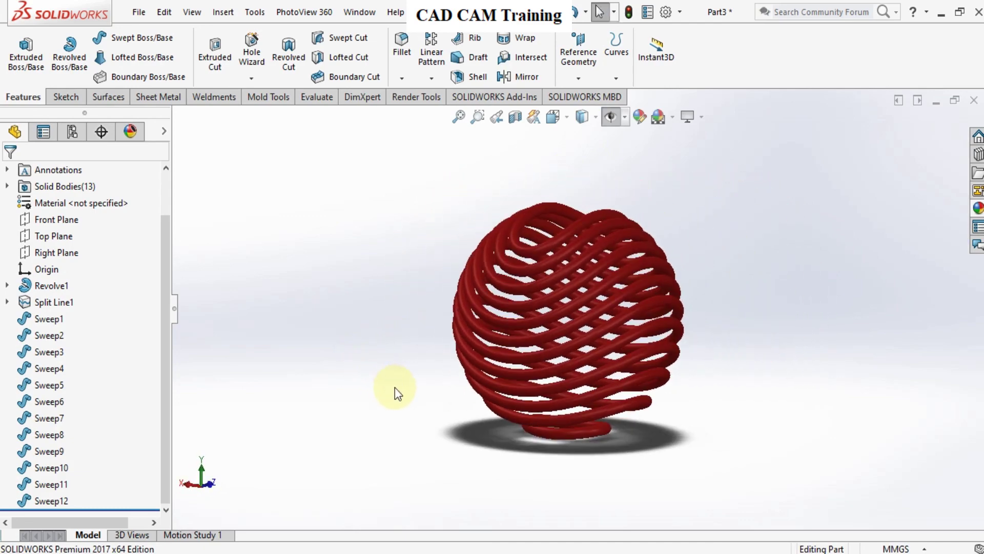